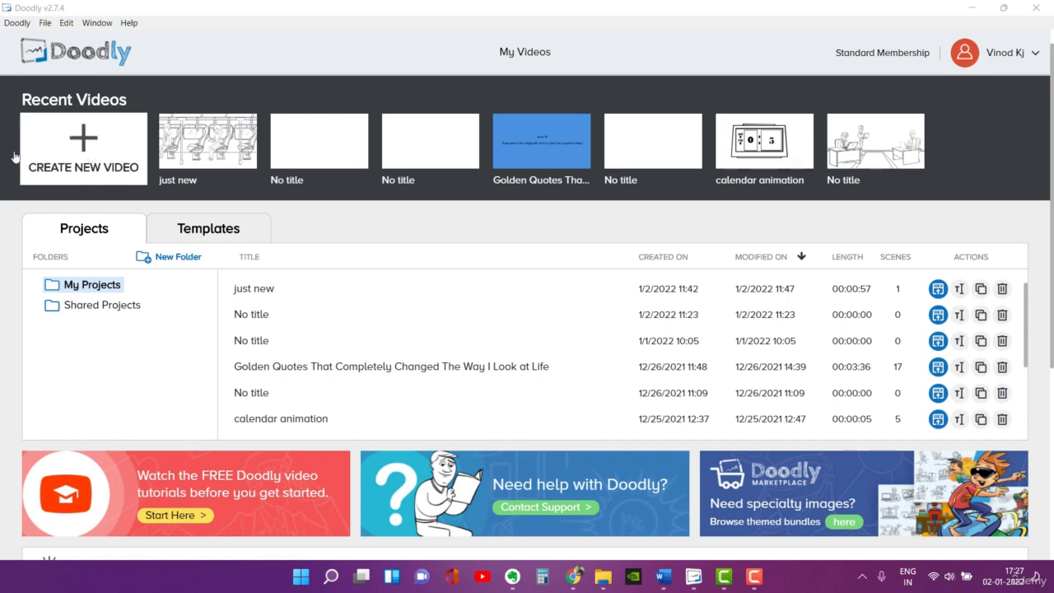
# Step: Start a new whiteboard video titled "Three Golden Quotes That Completely Changed the Way I Look at Life", copied from the script in Word
pyautogui.click(98, 146)
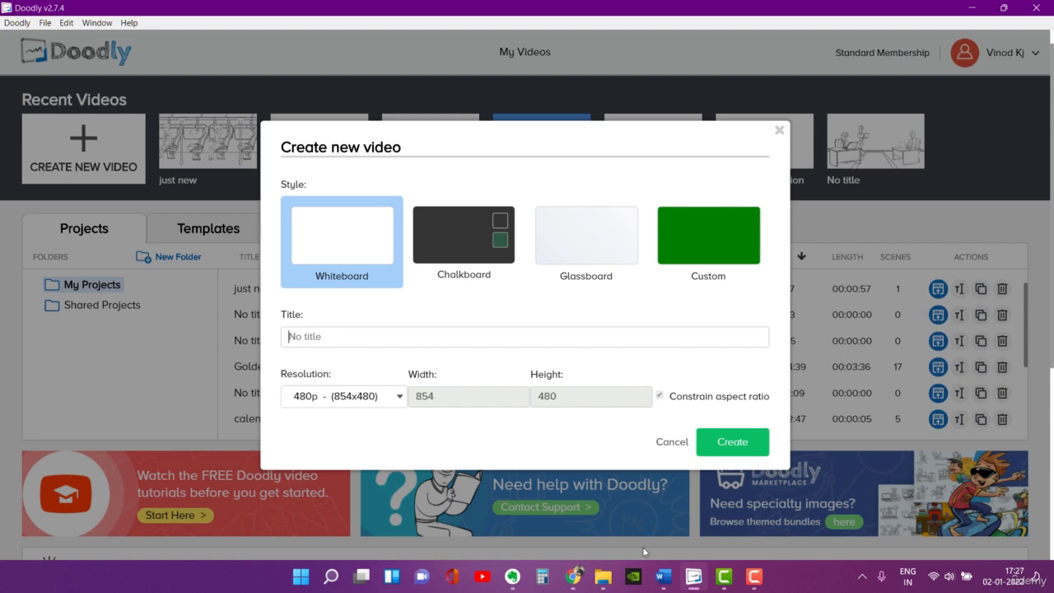
pyautogui.click(663, 576)
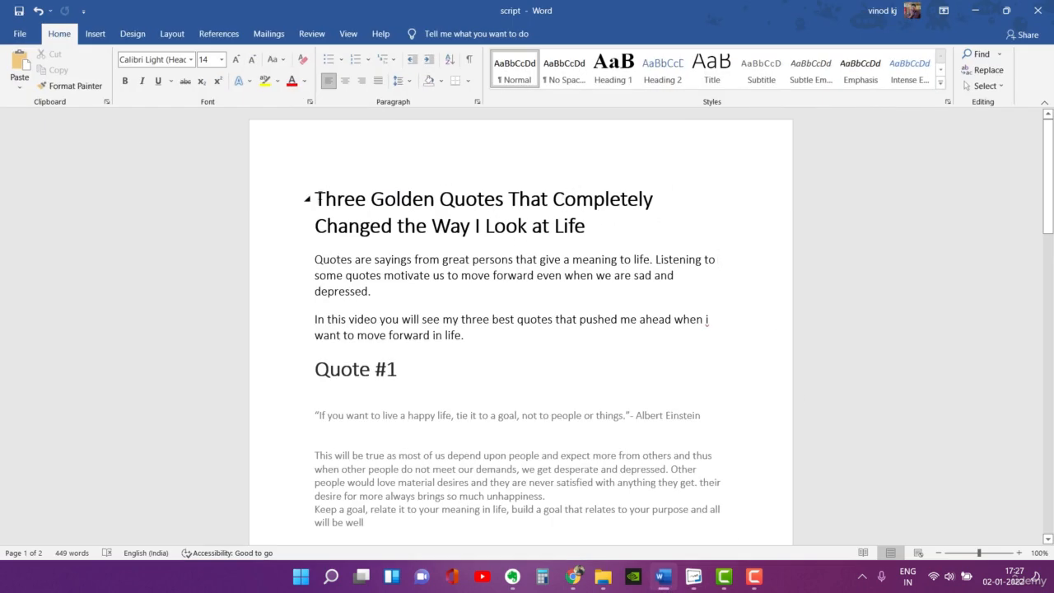
pyautogui.moveTo(320, 198); pyautogui.dragTo(434, 226)
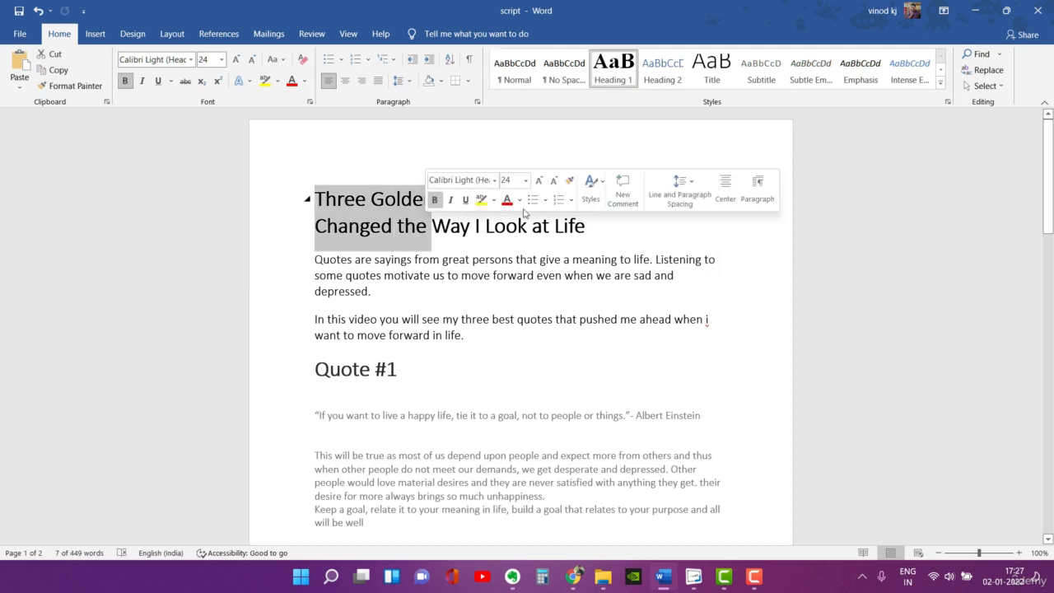
pyautogui.click(588, 234)
pyautogui.moveTo(320, 192); pyautogui.dragTo(593, 231)
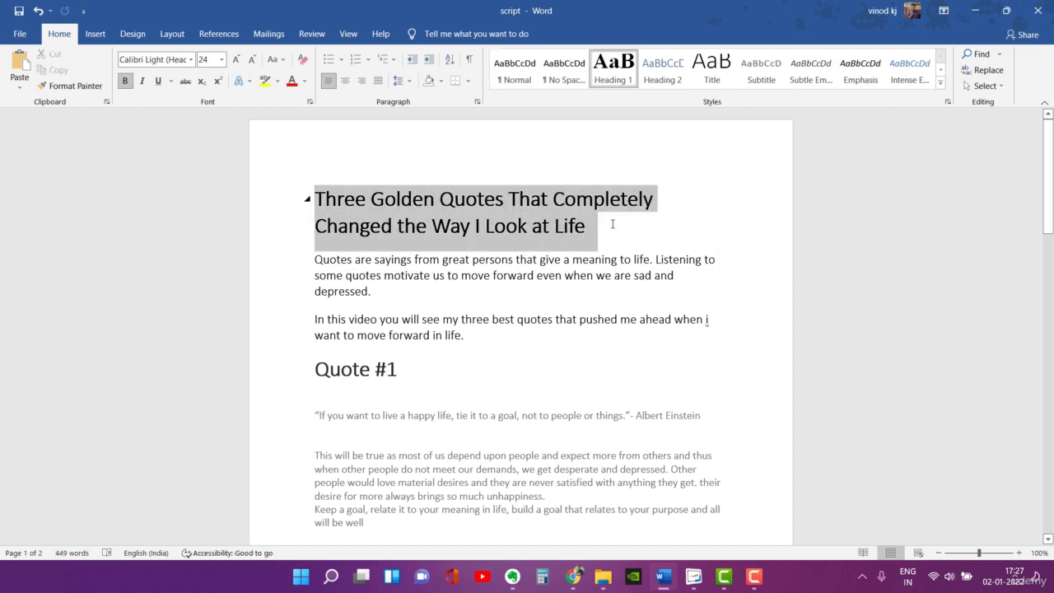
pyautogui.hotkey('ctrl', 'c')
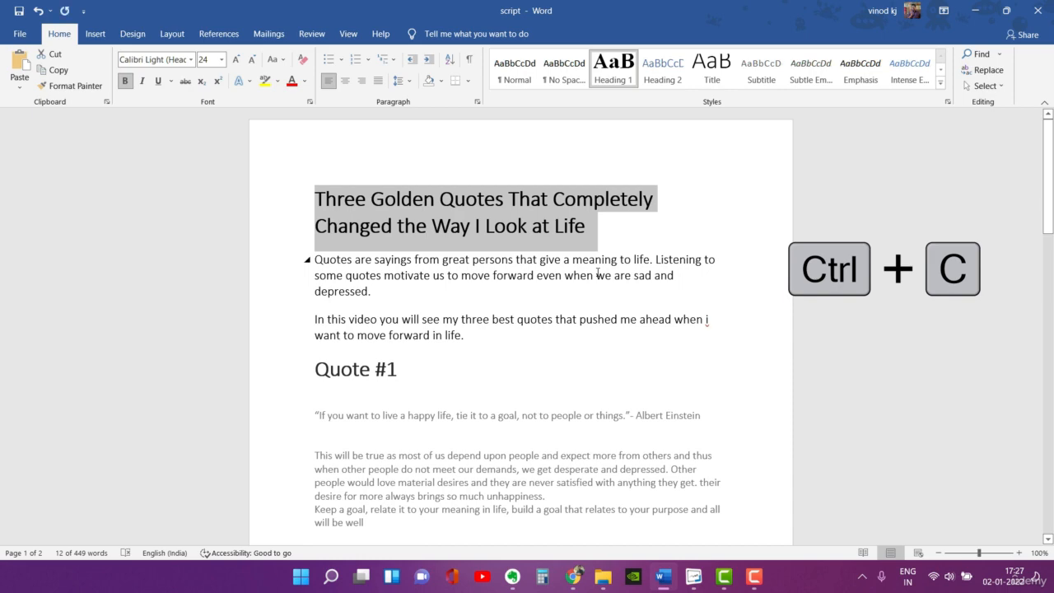
pyautogui.hotkey('alt', 'Tab')
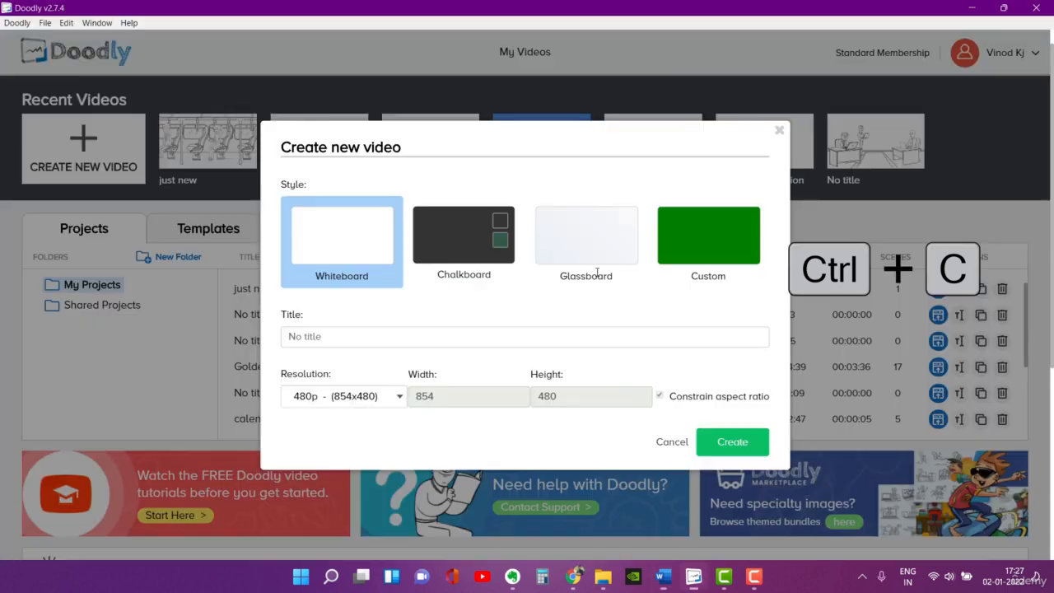
pyautogui.click(332, 339)
pyautogui.hotkey('ctrl', 'v')
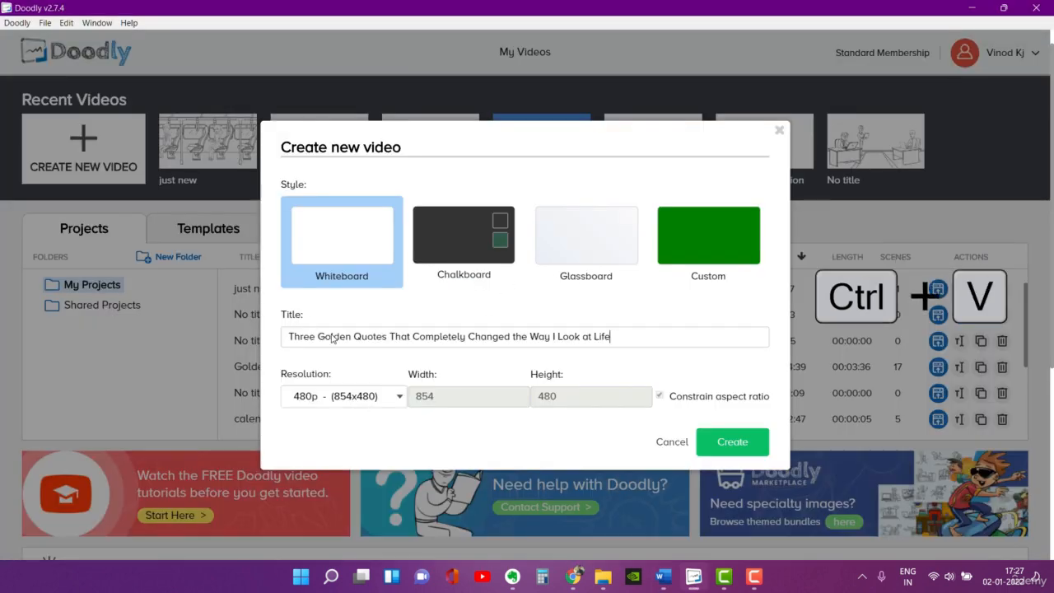
# Step: Set the new video's resolution to 1080p (1920x1080) and create the project
pyautogui.click(359, 399)
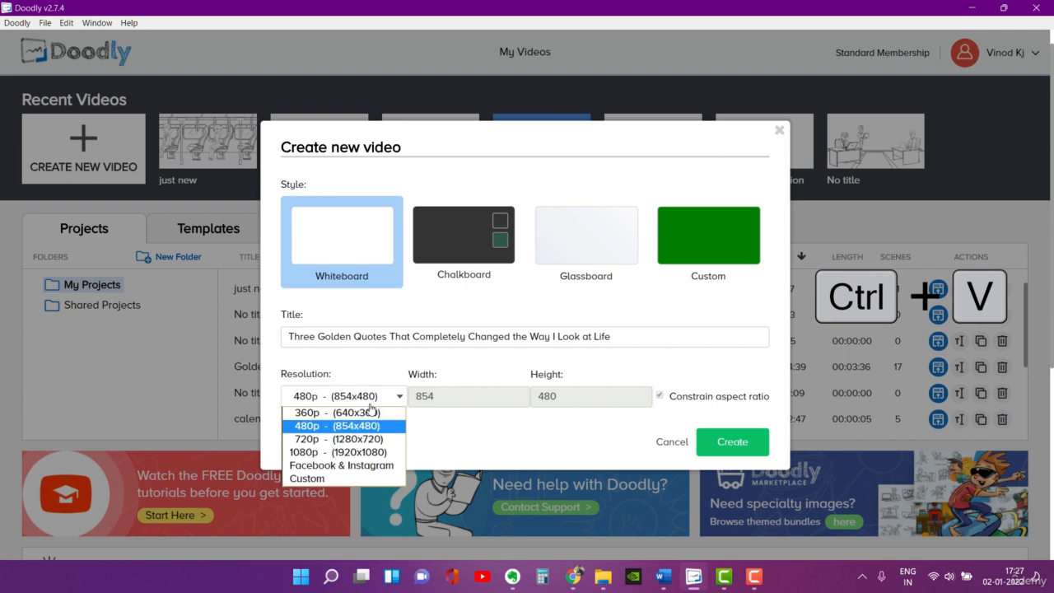
pyautogui.click(355, 452)
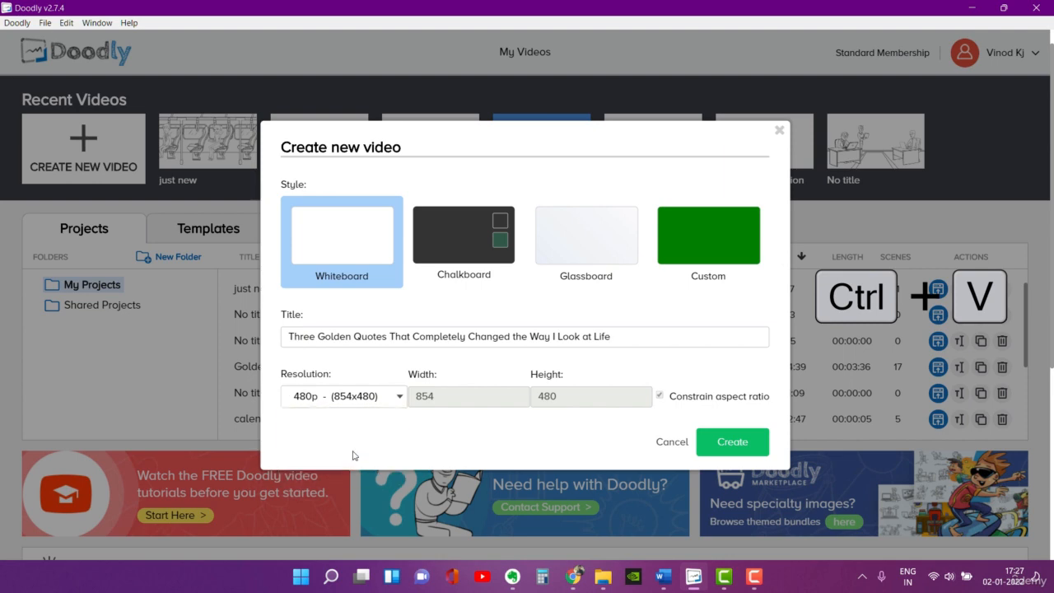
pyautogui.click(726, 456)
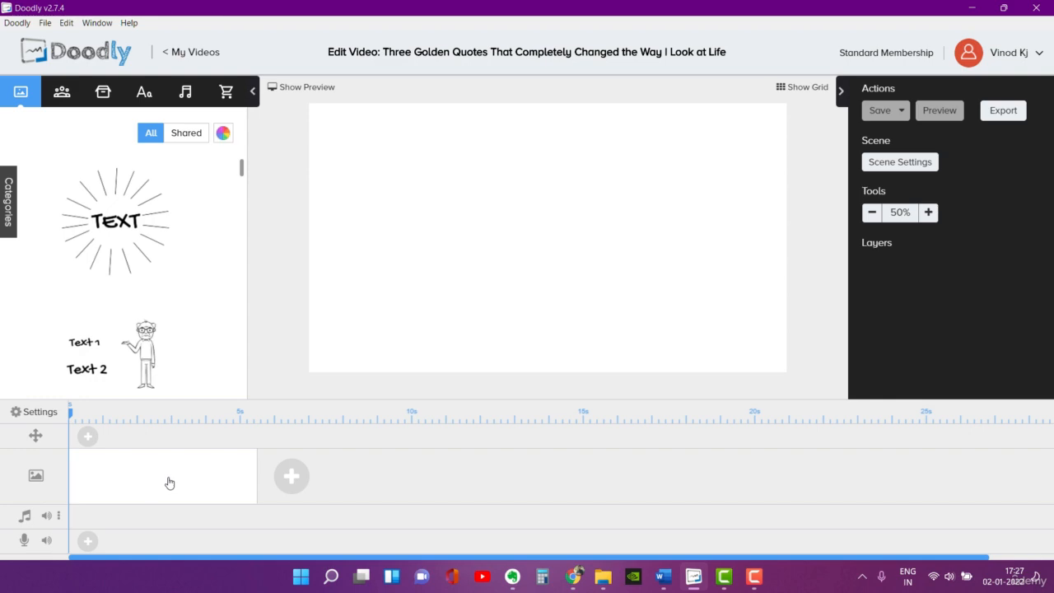
# Step: In the scene settings, turn off the board and hand style from video settings and use the 2D cartoon hand
pyautogui.click(898, 163)
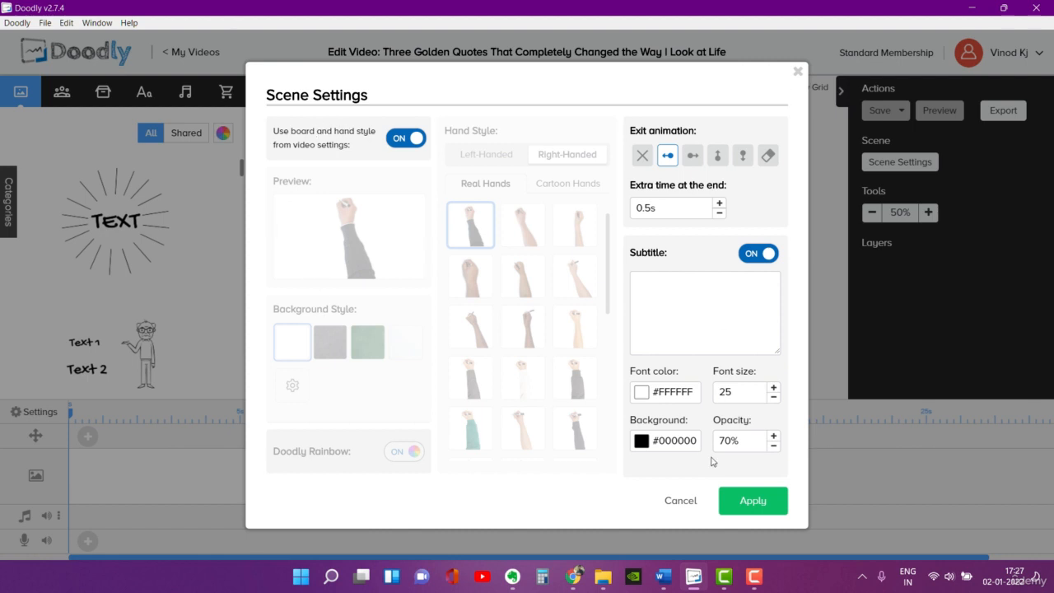
pyautogui.click(396, 144)
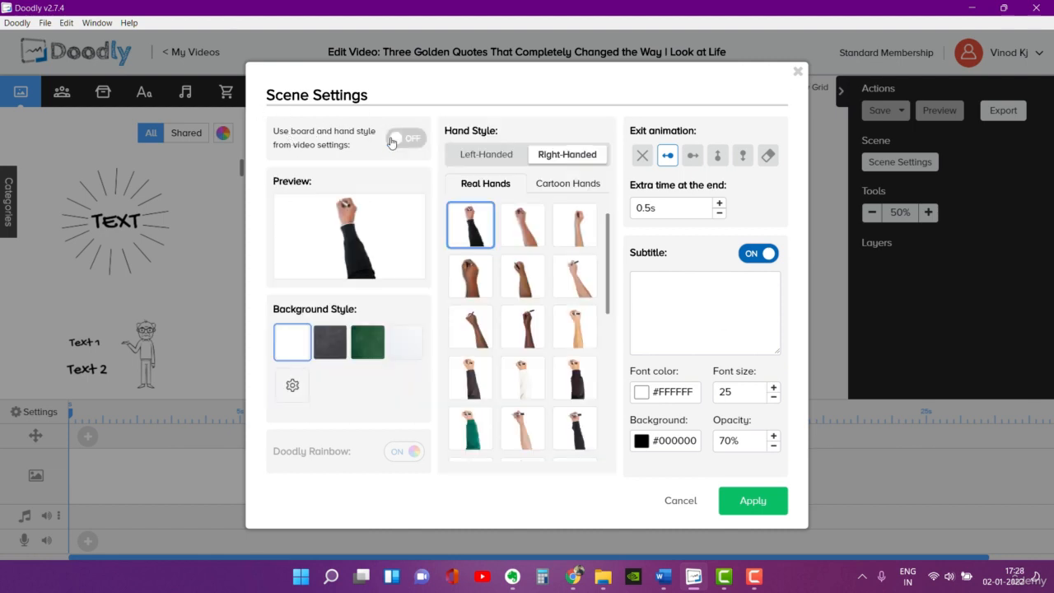
pyautogui.click(563, 183)
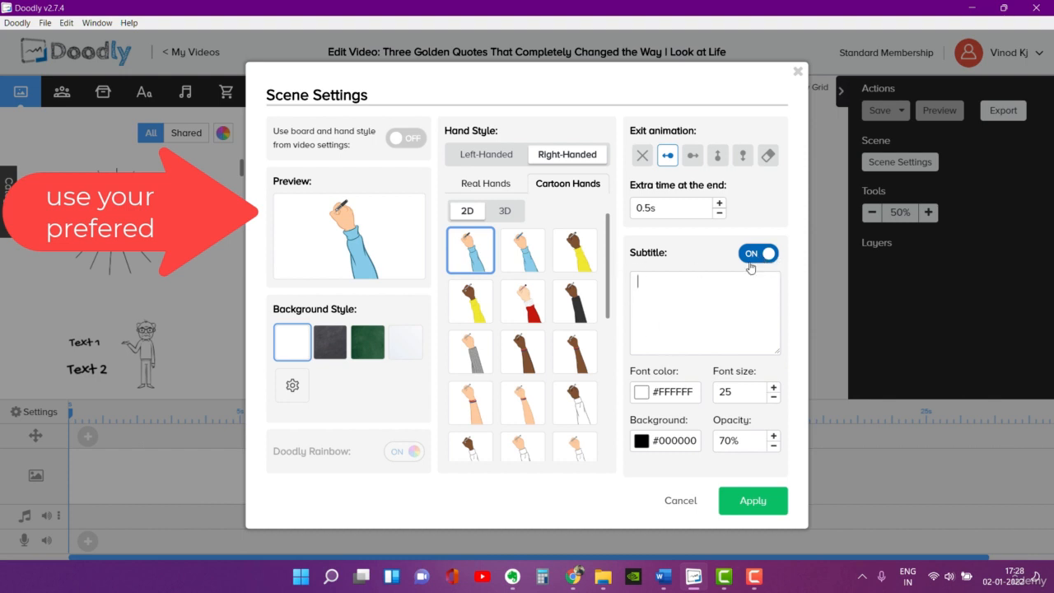
# Step: Copy the two introductory paragraphs under the title in the Word script and paste them into the scene's subtitle in Doodly
pyautogui.click(664, 578)
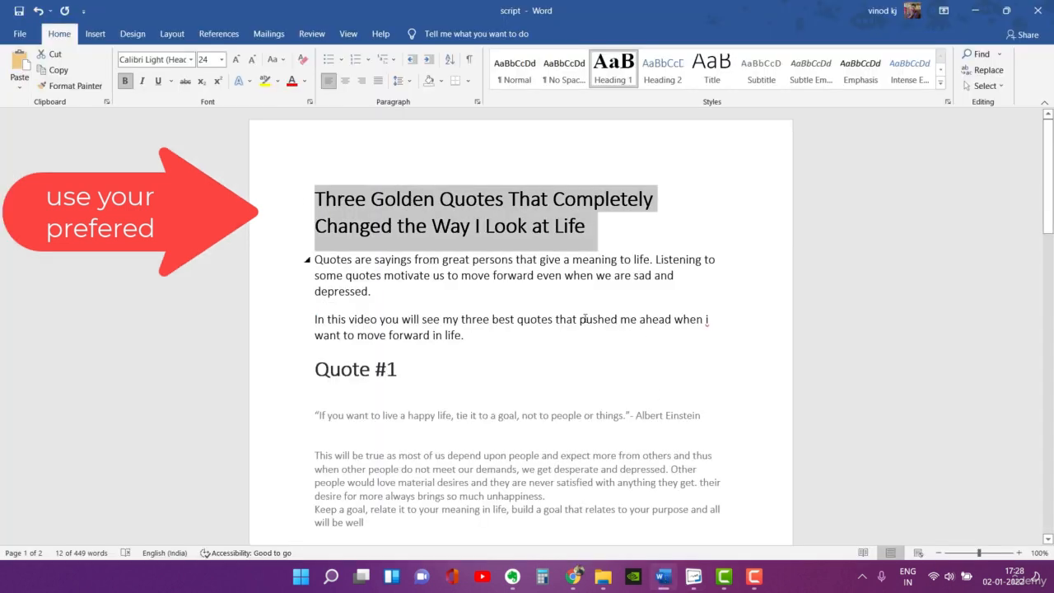
pyautogui.click(397, 370)
pyautogui.moveTo(314, 260); pyautogui.dragTo(475, 336)
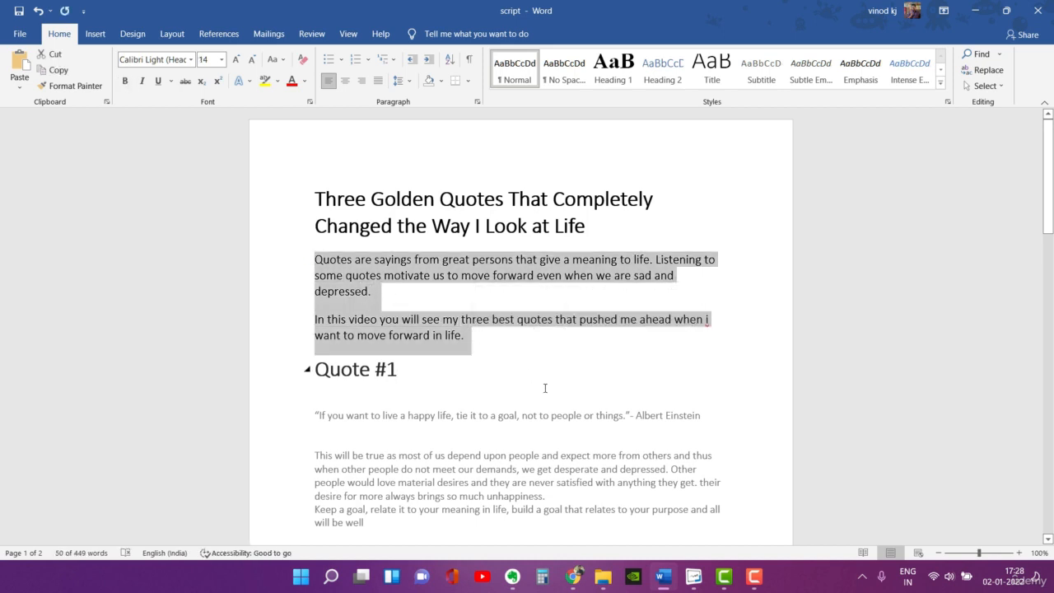
pyautogui.hotkey('alt', 'Tab')
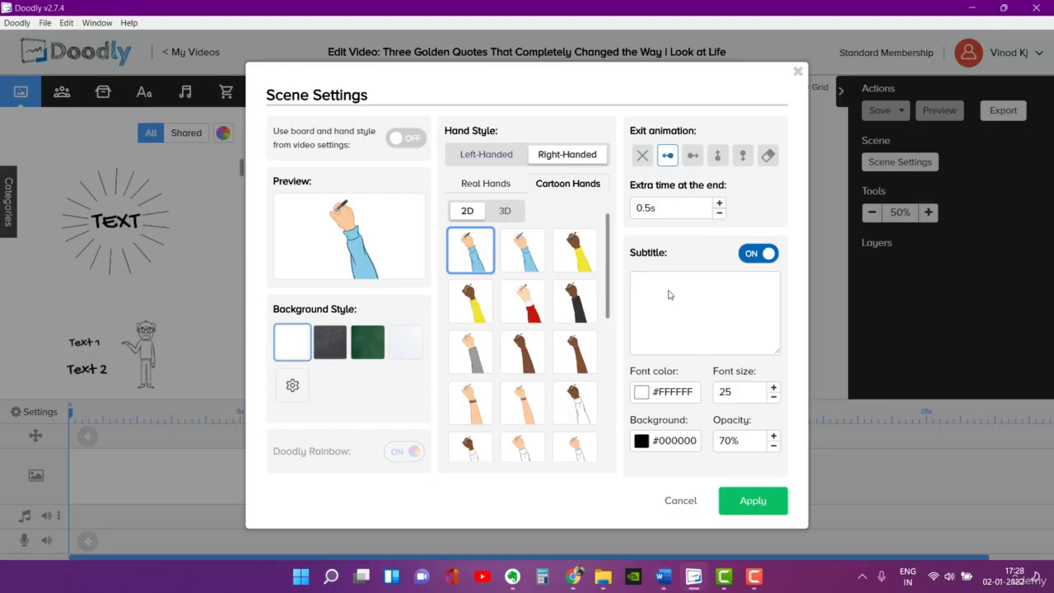
pyautogui.click(670, 294)
pyautogui.hotkey('ctrl', 'v')
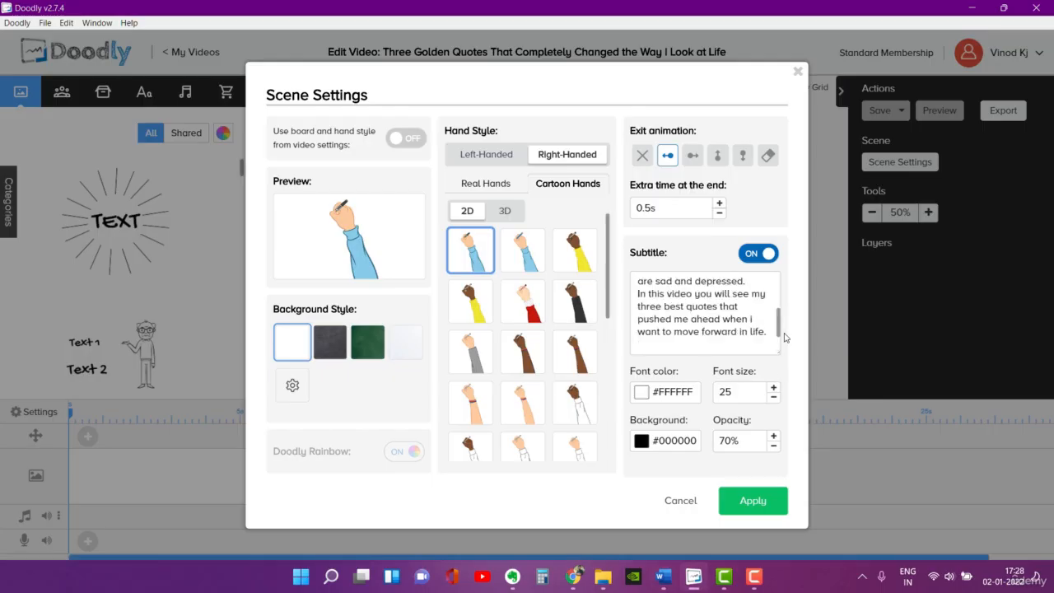
pyautogui.moveTo(778, 330); pyautogui.dragTo(769, 299)
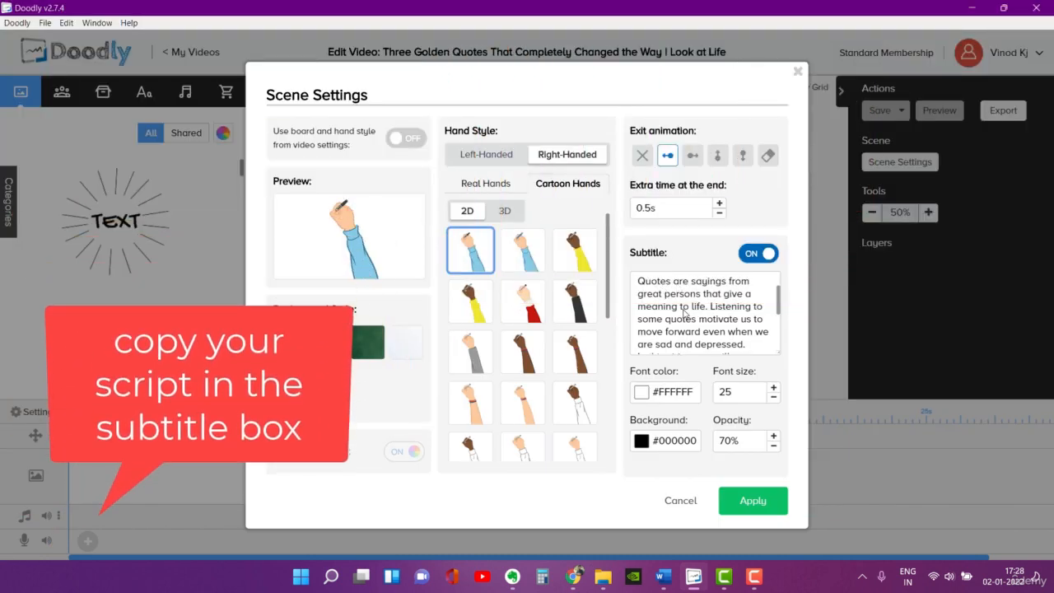
# Step: Add the title heading from the Word script above the subtitle's intro text, separated by a blank line, and apply the scene settings
pyautogui.press('Return')
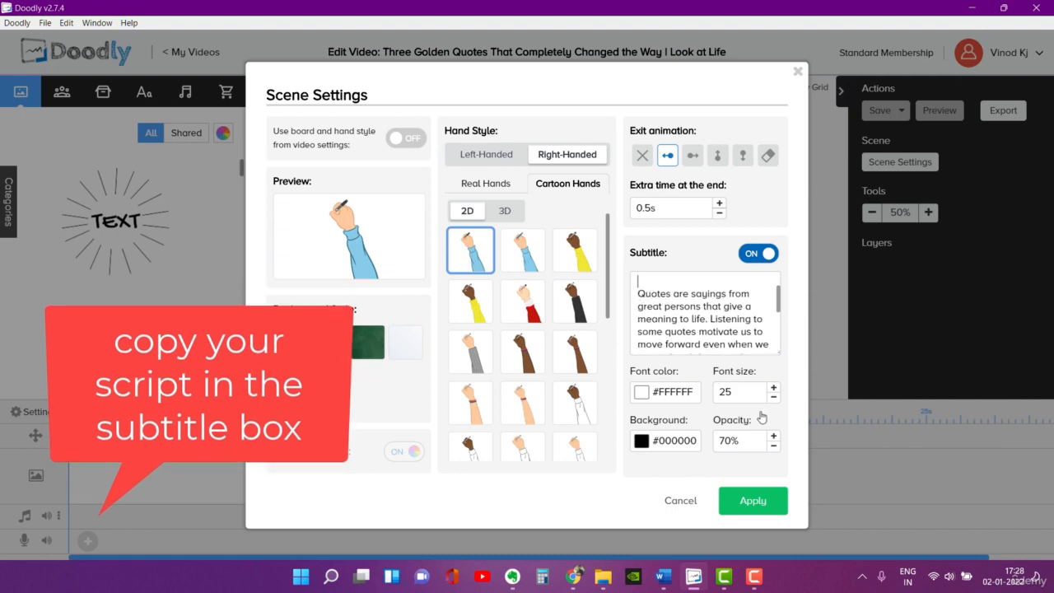
pyautogui.click(665, 576)
pyautogui.moveTo(465, 335); pyautogui.dragTo(314, 260)
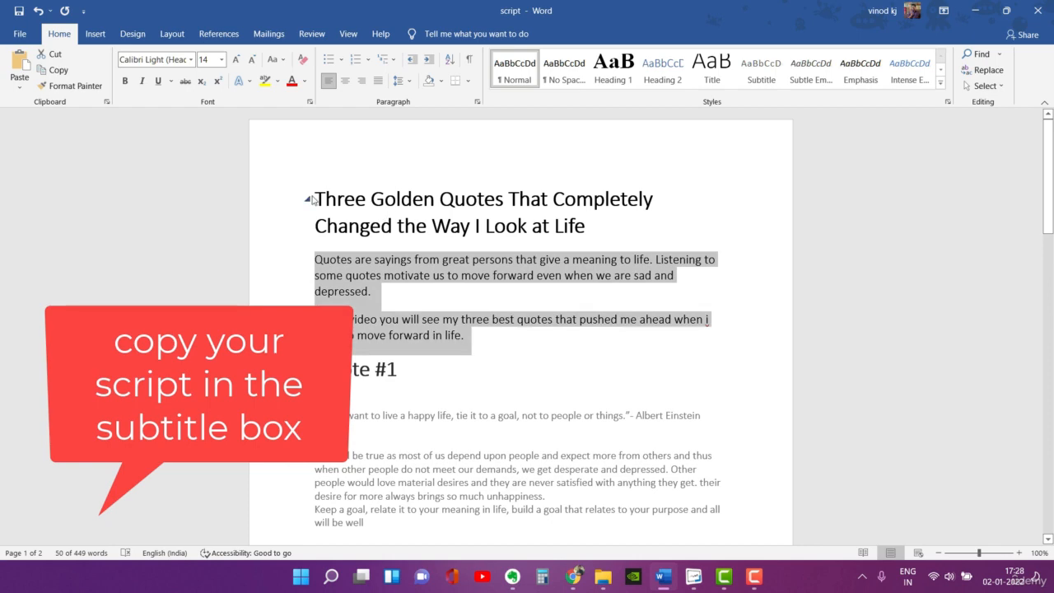
pyautogui.moveTo(318, 199); pyautogui.dragTo(624, 225)
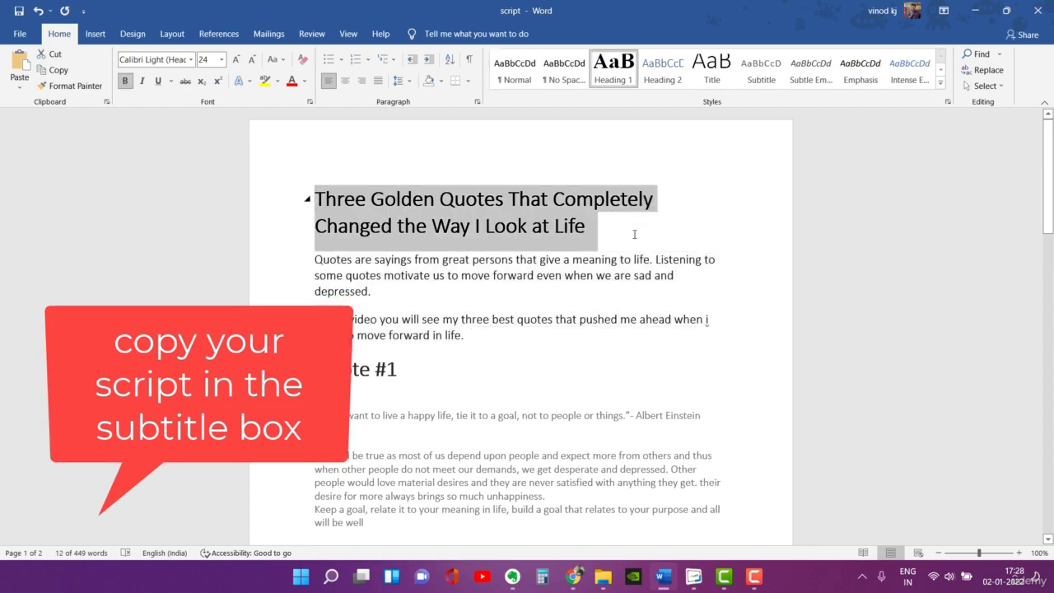
pyautogui.hotkey('alt', 'Tab')
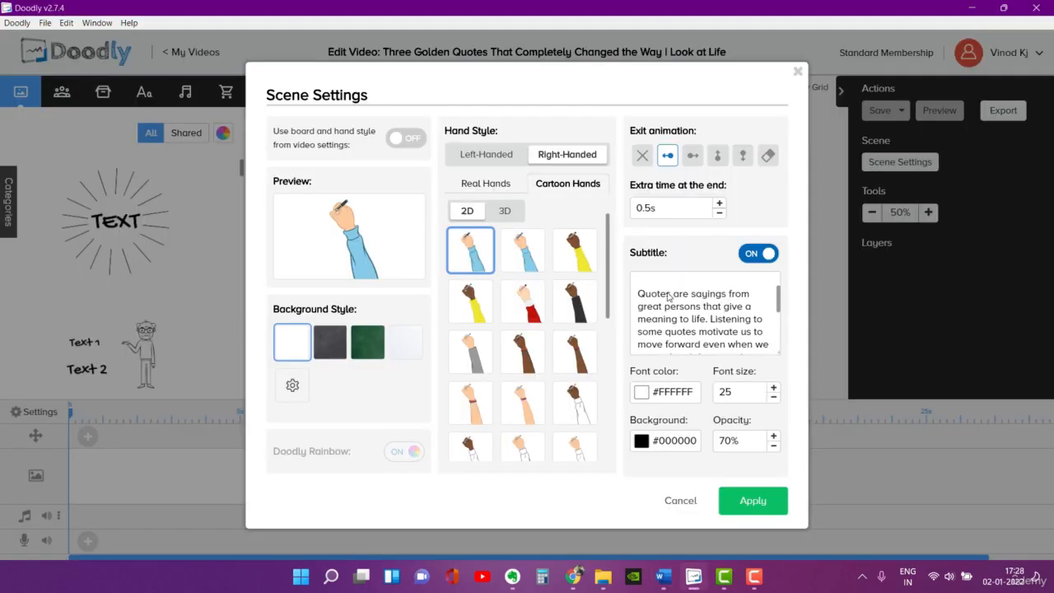
pyautogui.hotkey('ctrl', 'v')
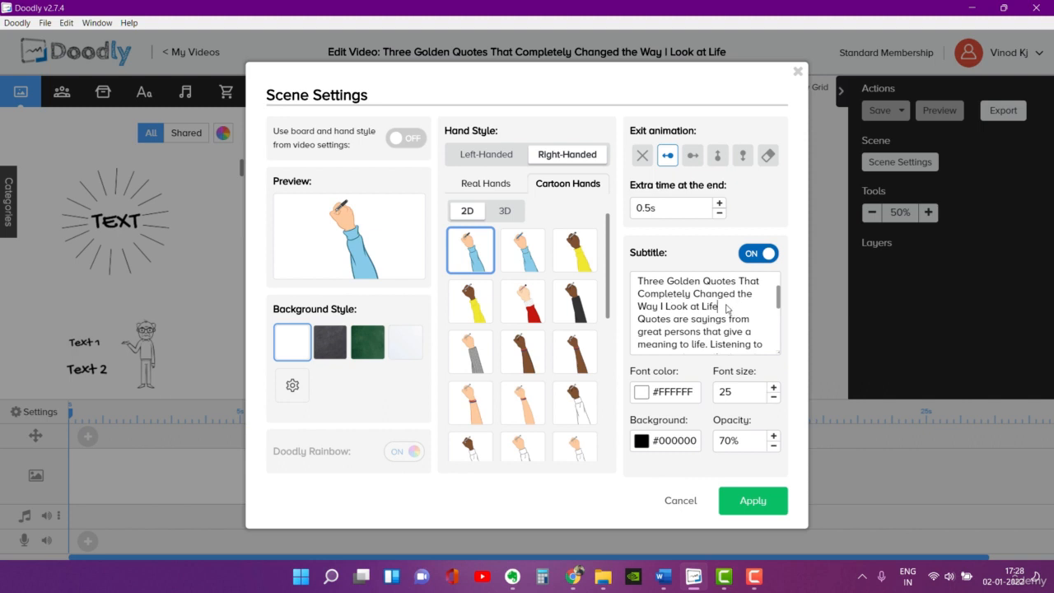
pyautogui.press('Return')
pyautogui.press('Return')
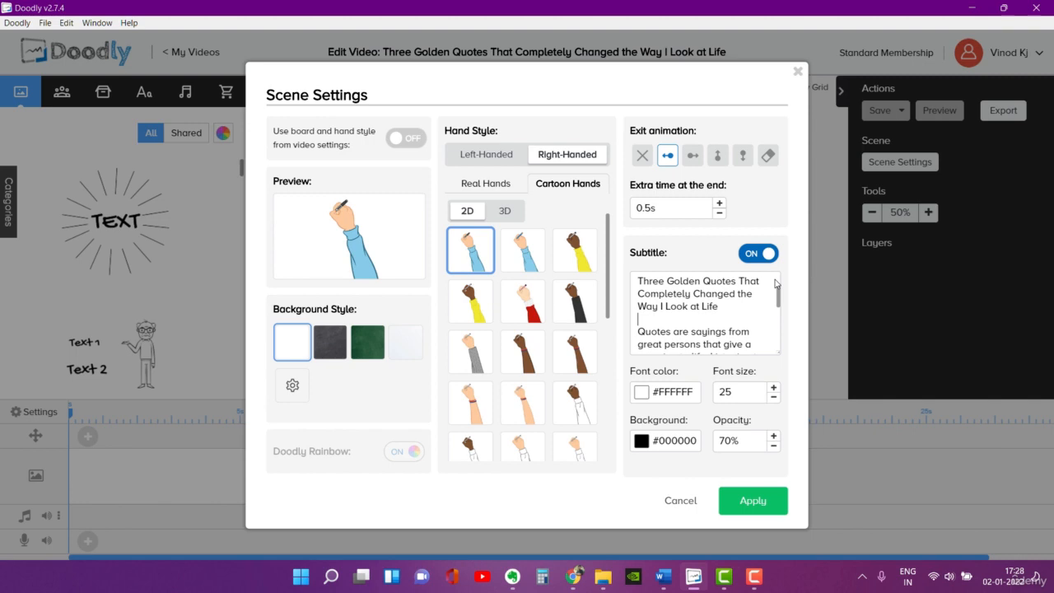
pyautogui.moveTo(779, 289); pyautogui.dragTo(785, 350)
pyautogui.click(756, 511)
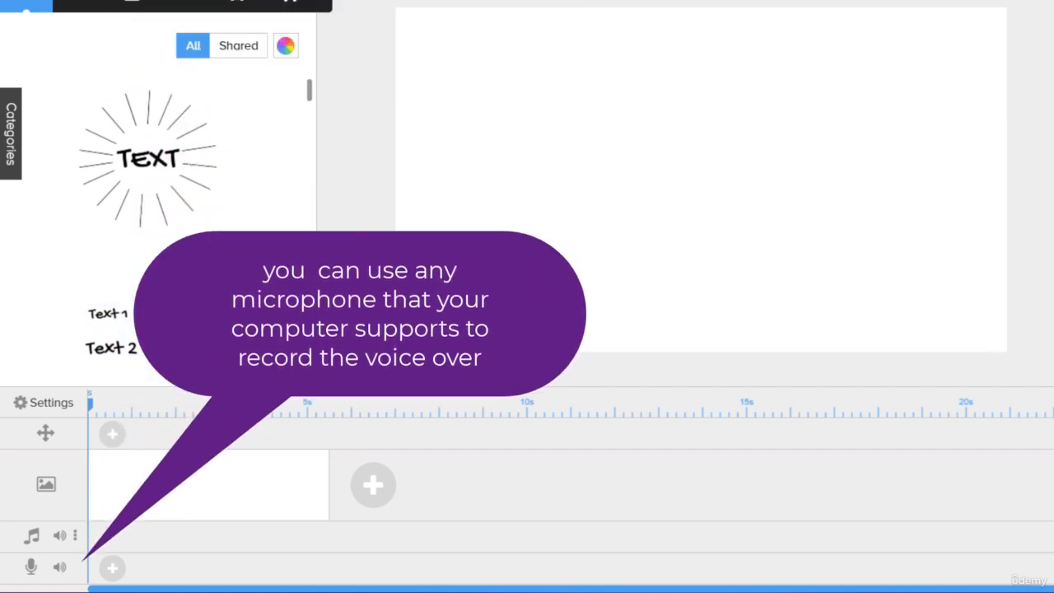
# Step: Record a voice-over of the title and introduction on the timeline's voice track
pyautogui.click(113, 570)
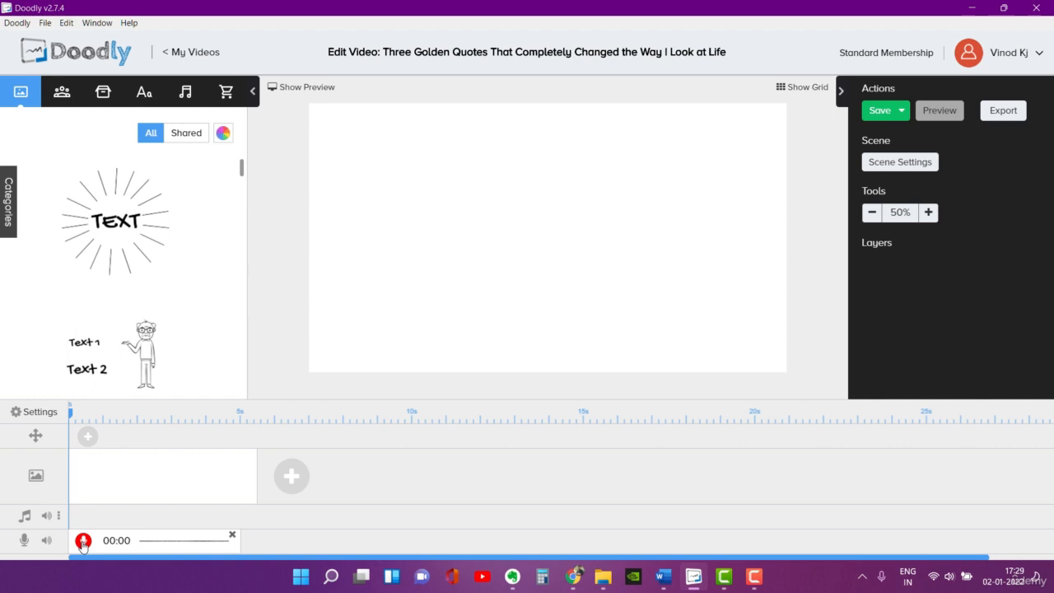
pyautogui.click(83, 543)
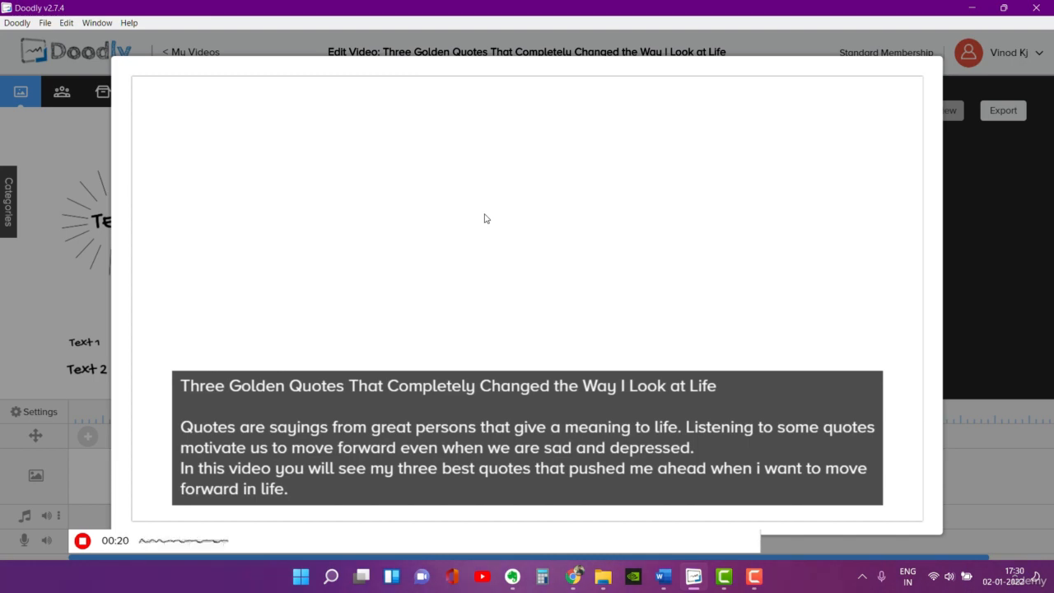
pyautogui.click(83, 543)
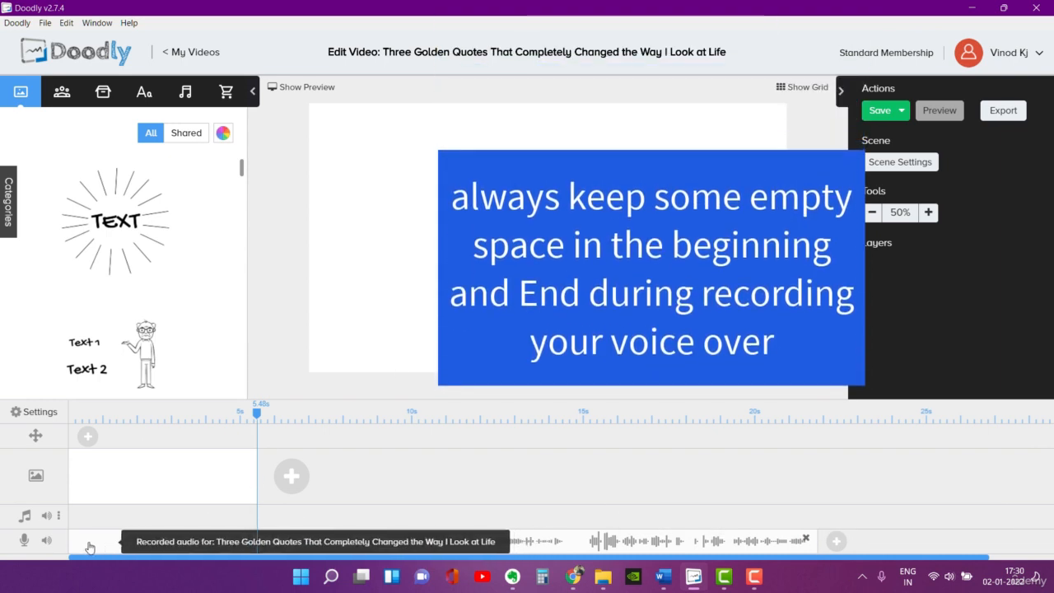
# Step: Trim the empty beginning of the recorded voice-over, and move the clip and the playhead back to the timeline's start
pyautogui.moveTo(92, 548)
pyautogui.mouseDown()
pyautogui.moveTo(104, 549)
pyautogui.moveTo(83, 548)
pyautogui.mouseUp()
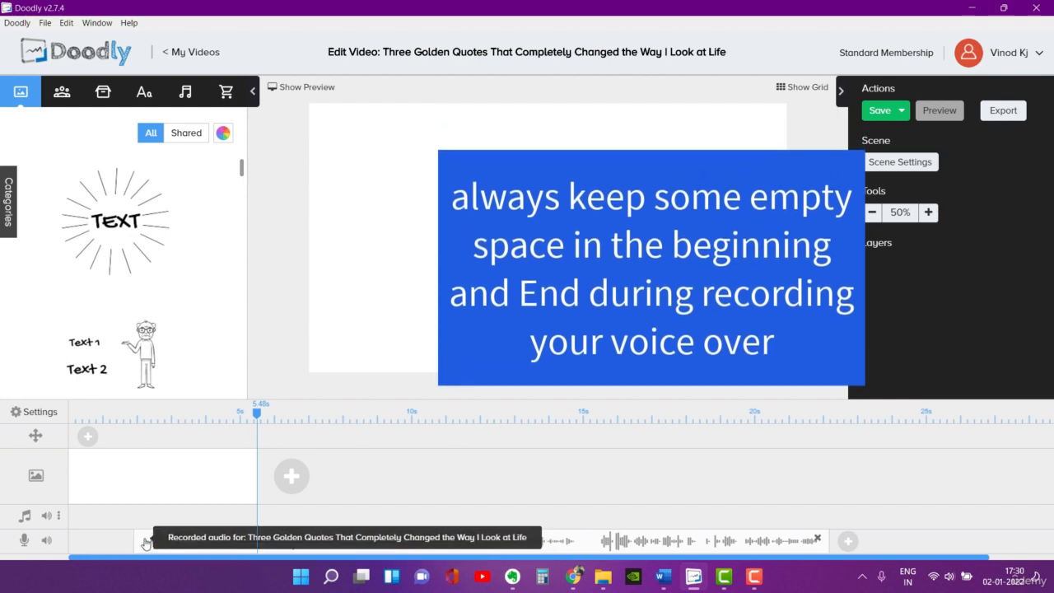
pyautogui.moveTo(150, 548); pyautogui.dragTo(84, 539)
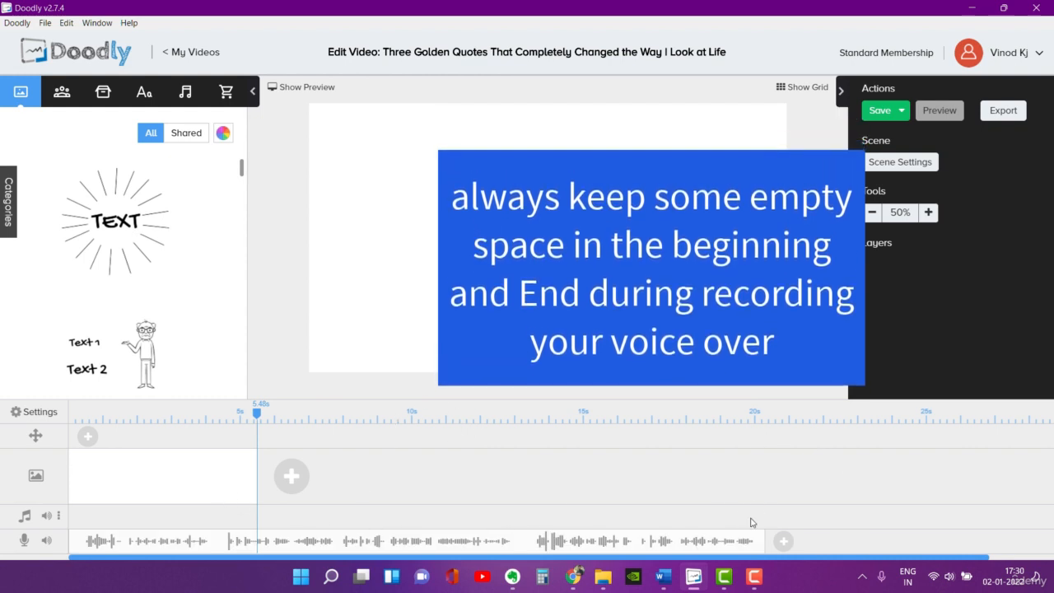
pyautogui.moveTo(257, 415); pyautogui.dragTo(73, 414)
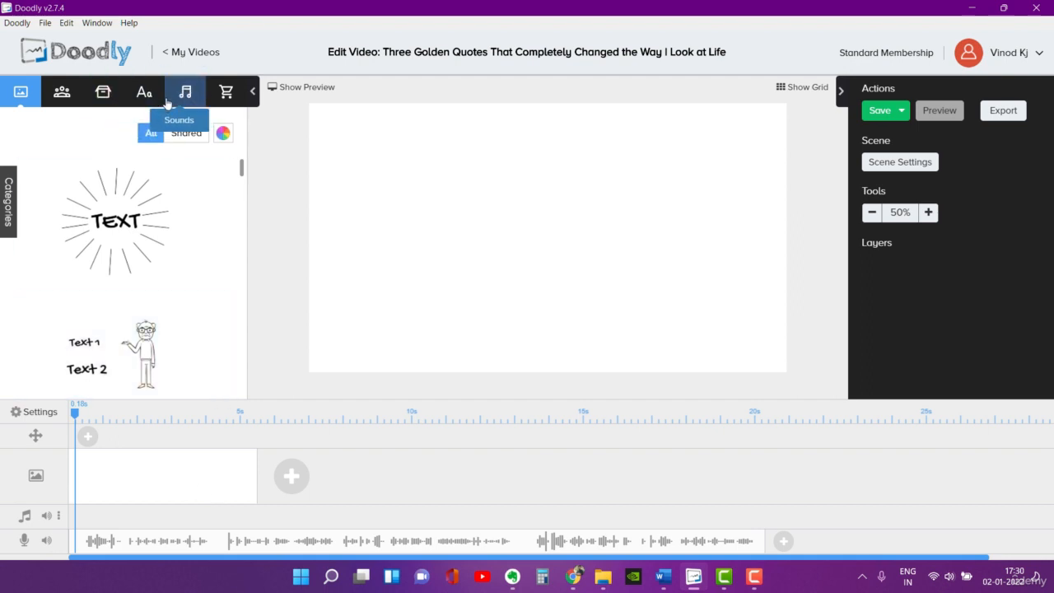
# Step: Add a Leah Gaviota Bold text to the scene and replace its placeholder with the word-wrapped title copied from the Word script
pyautogui.click(143, 95)
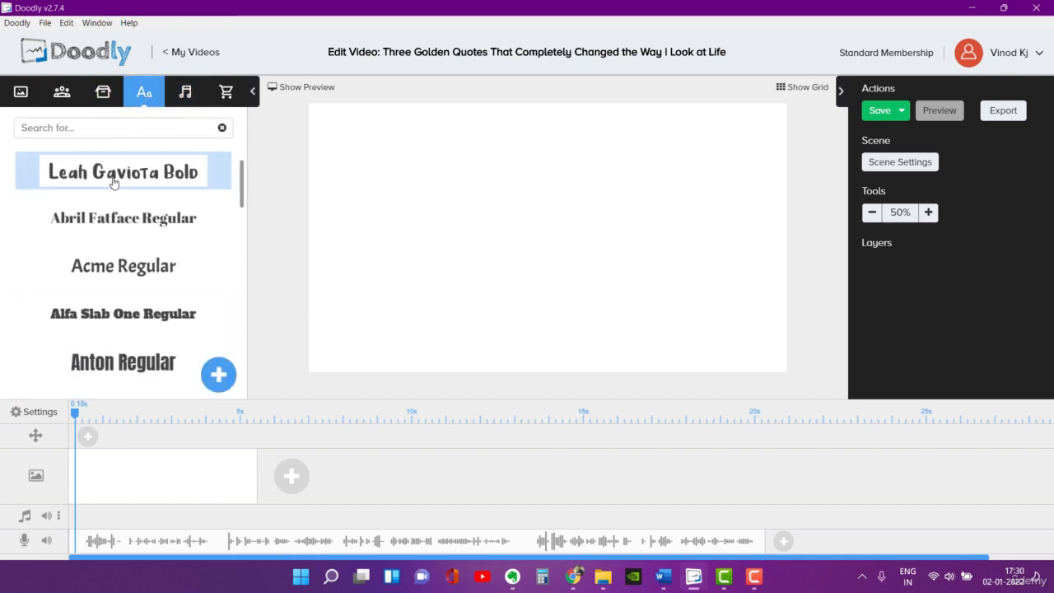
pyautogui.moveTo(113, 179); pyautogui.dragTo(476, 171)
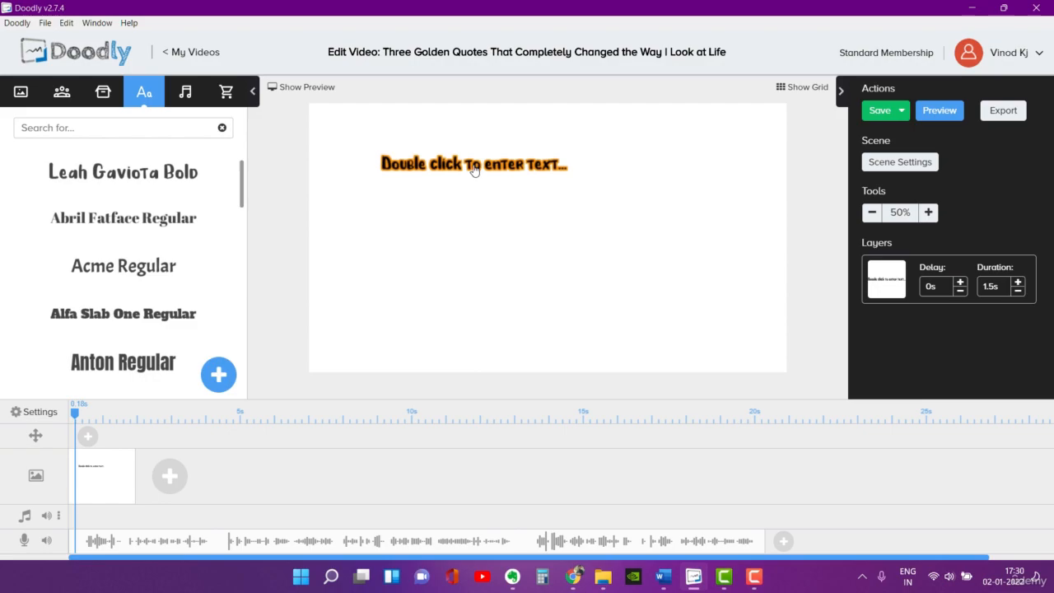
pyautogui.hotkey('alt', 'Tab')
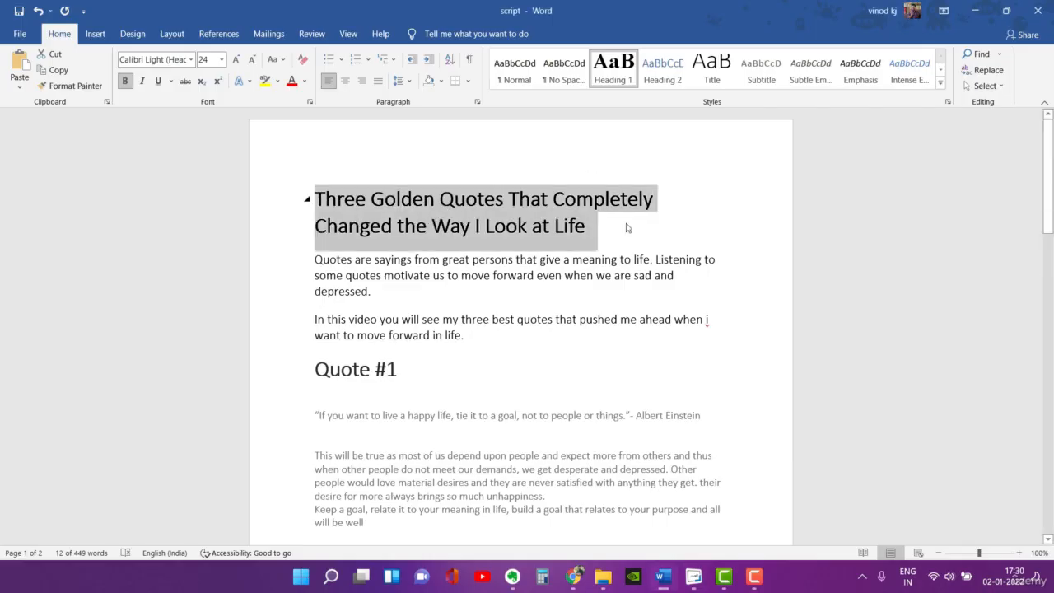
pyautogui.click(629, 228)
pyautogui.moveTo(316, 197); pyautogui.dragTo(597, 226)
pyautogui.hotkey('ctrl', 'c')
pyautogui.click(631, 170)
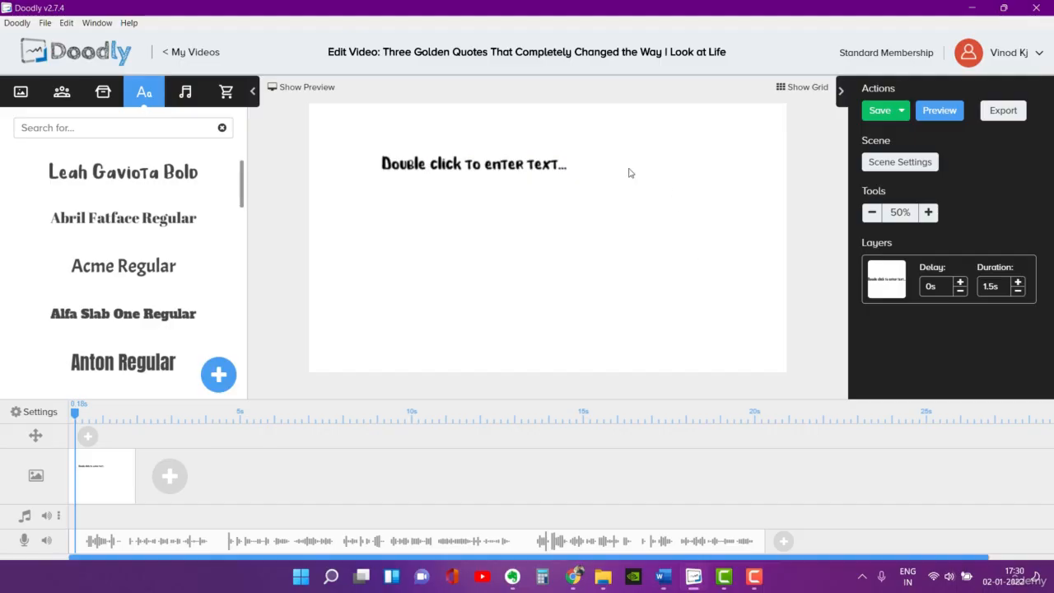
pyautogui.doubleClick(539, 169)
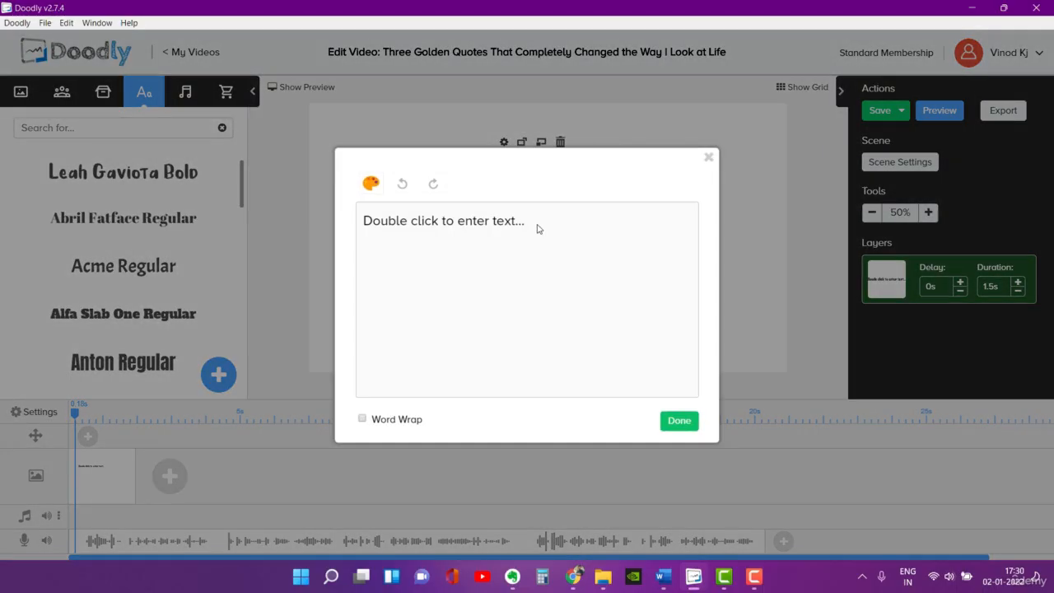
pyautogui.moveTo(535, 227); pyautogui.dragTo(368, 220)
pyautogui.hotkey('ctrl', 'v')
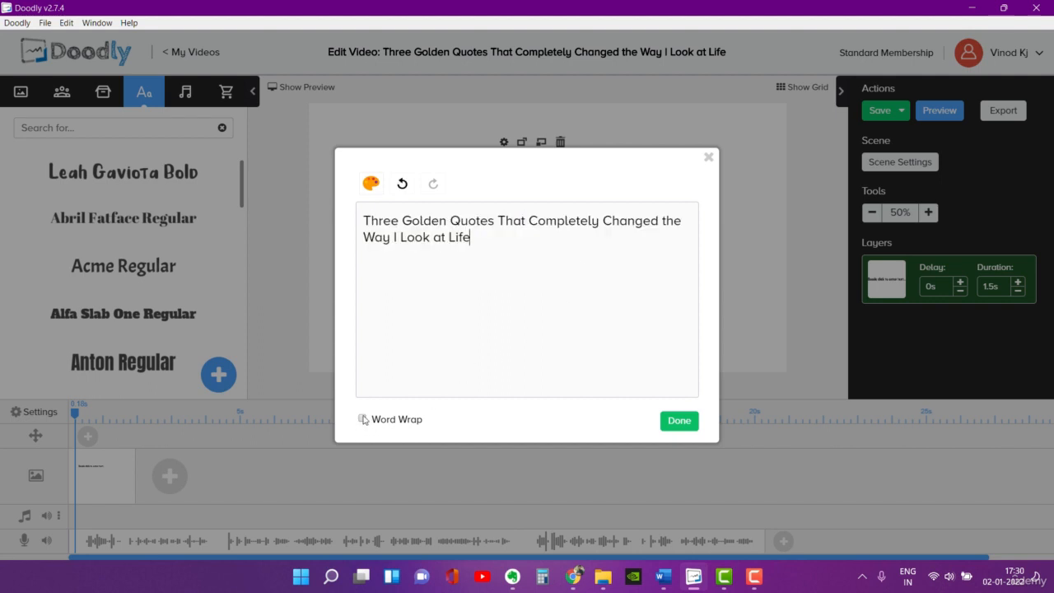
pyautogui.click(679, 422)
# Step: Centre-align and enlarge the title text across the top of the scene, and stretch the scene to 19.8 s to match the voice-over
pyautogui.moveTo(463, 119); pyautogui.dragTo(528, 148)
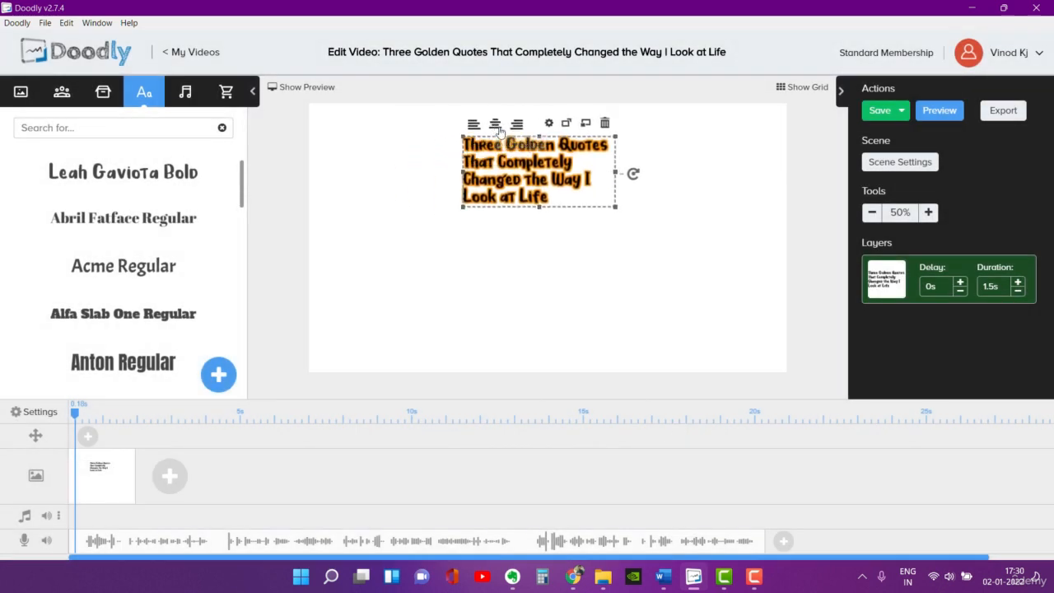
pyautogui.click(495, 125)
pyautogui.moveTo(616, 174); pyautogui.dragTo(752, 173)
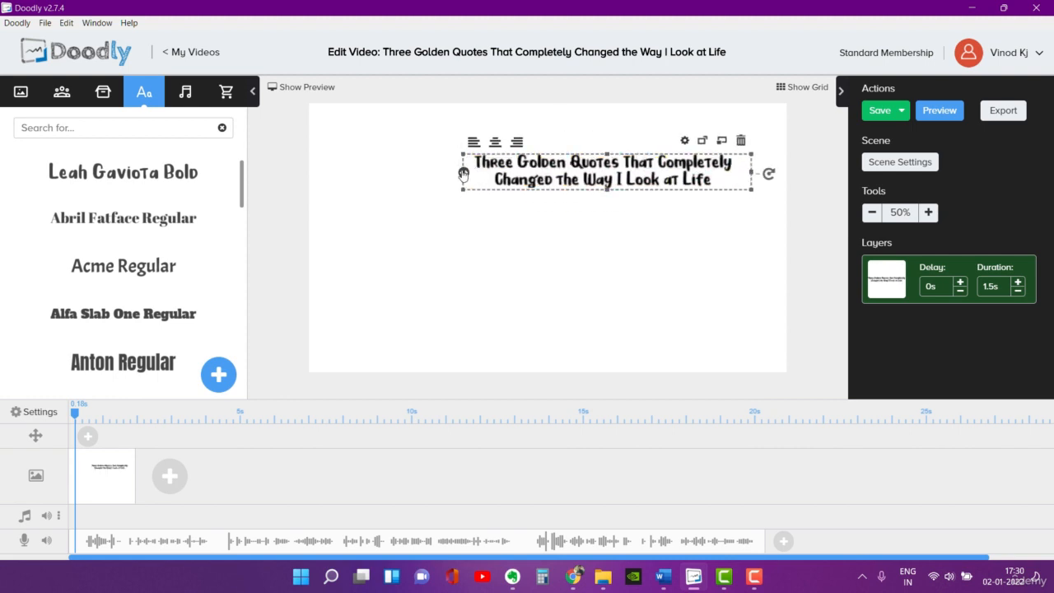
pyautogui.moveTo(464, 174); pyautogui.dragTo(355, 172)
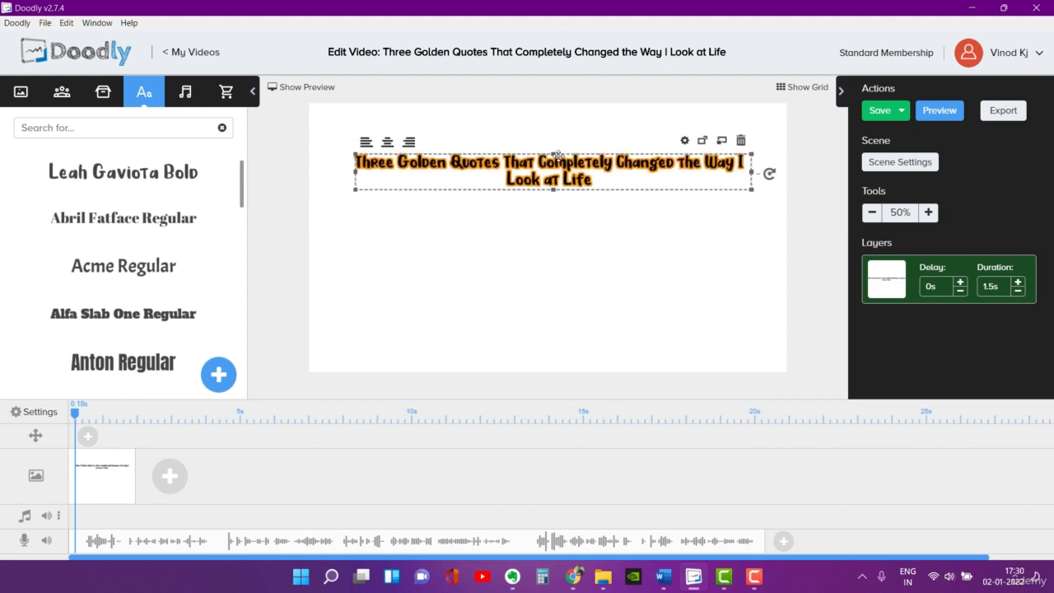
pyautogui.moveTo(554, 155); pyautogui.dragTo(492, 142)
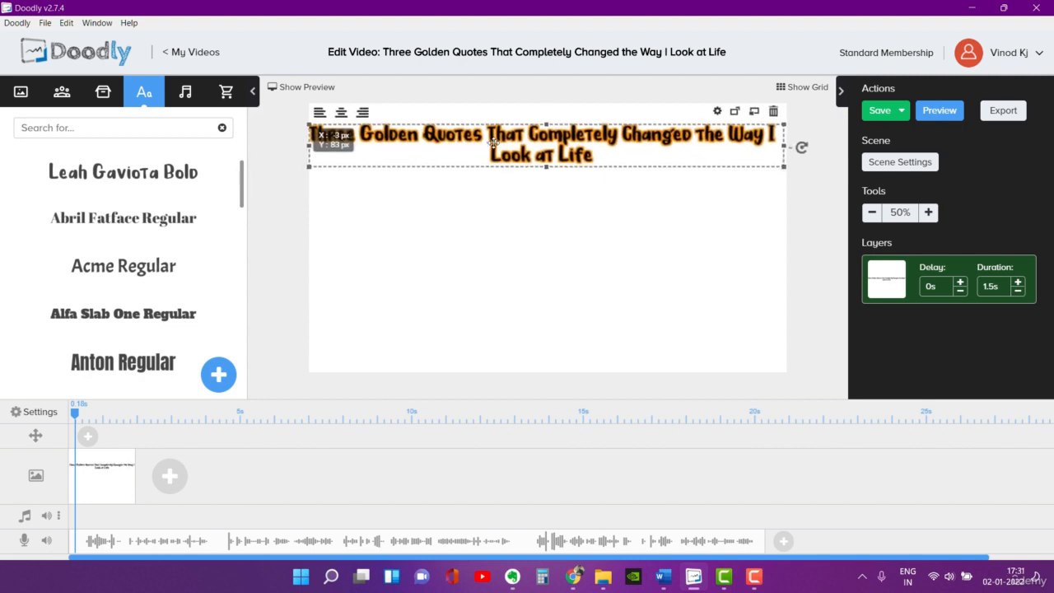
pyautogui.moveTo(548, 166); pyautogui.dragTo(550, 165)
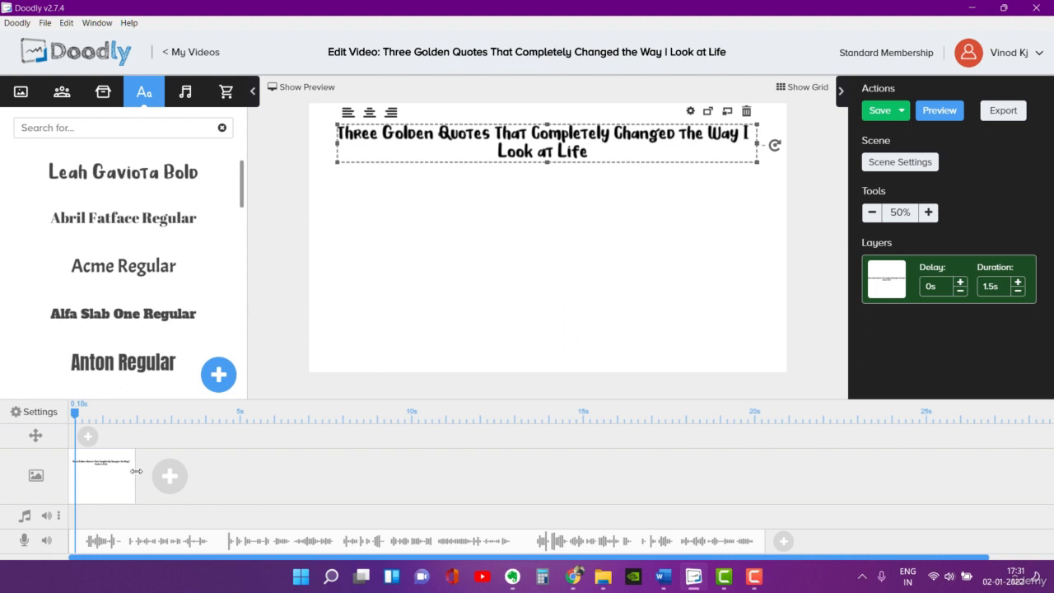
pyautogui.moveTo(137, 472); pyautogui.dragTo(767, 469)
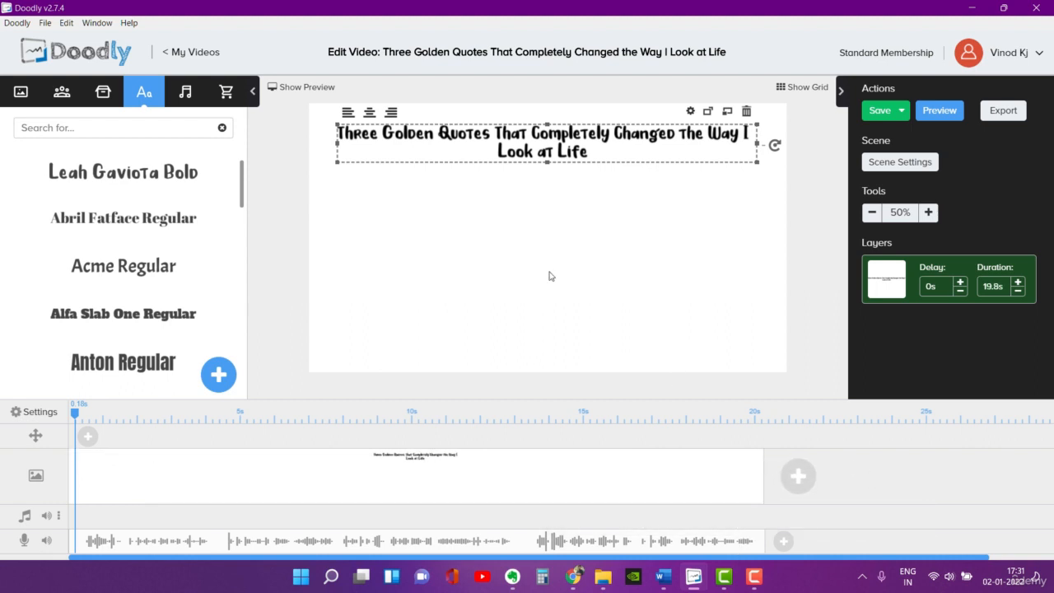
# Step: Examine the introduction in the Word script for key phrases that images can illustrate
pyautogui.click(663, 575)
pyautogui.click(632, 365)
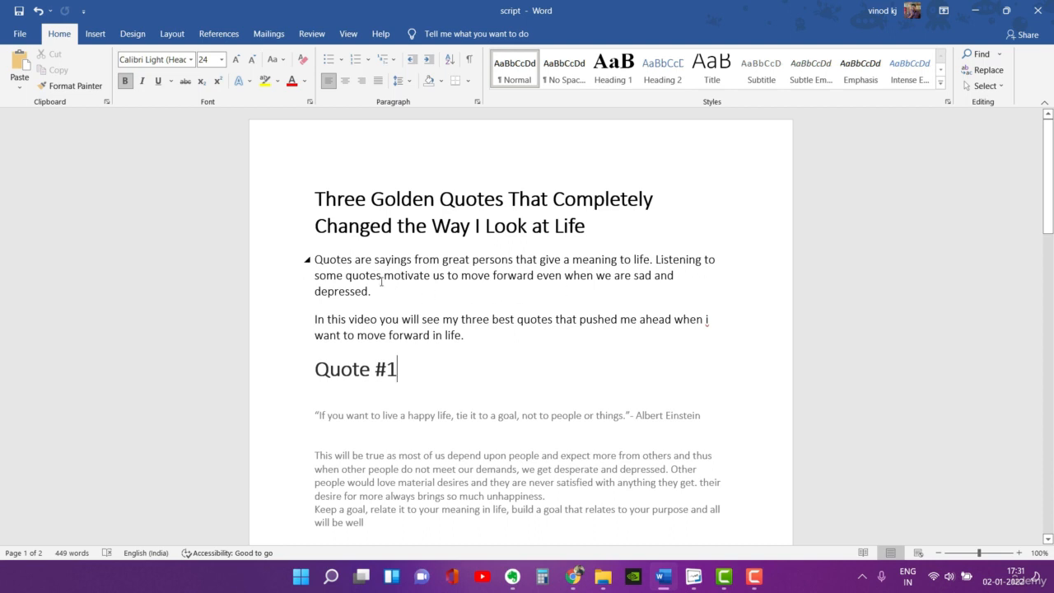
pyautogui.moveTo(382, 282); pyautogui.dragTo(446, 277)
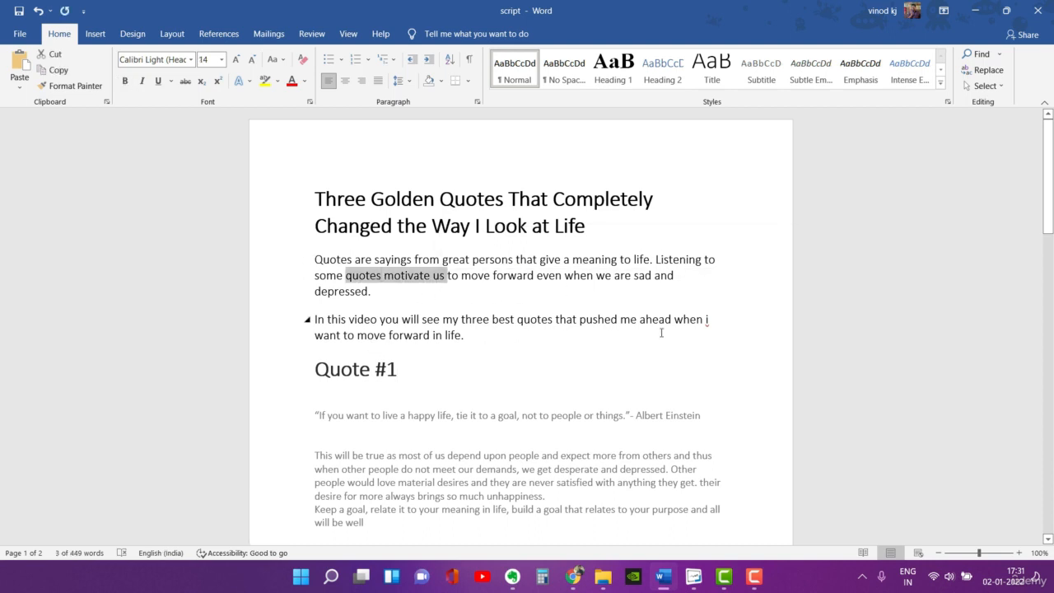
pyautogui.moveTo(640, 320); pyautogui.dragTo(704, 320)
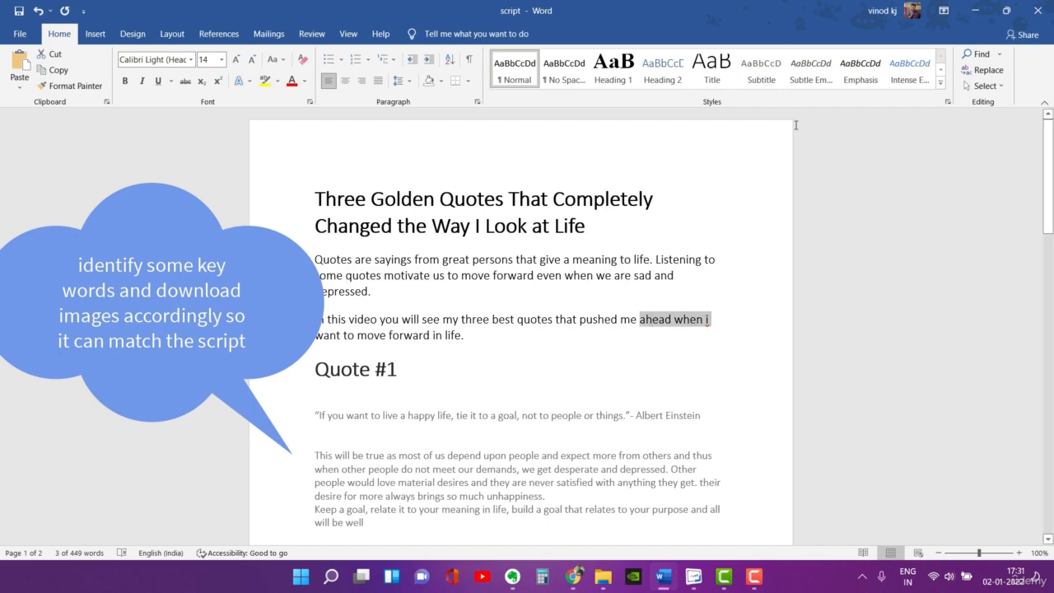
pyautogui.click(976, 11)
# Step: Review the depressed, blue and man thinking images in the "resources for doodly" folder in File Explorer
pyautogui.click(61, 92)
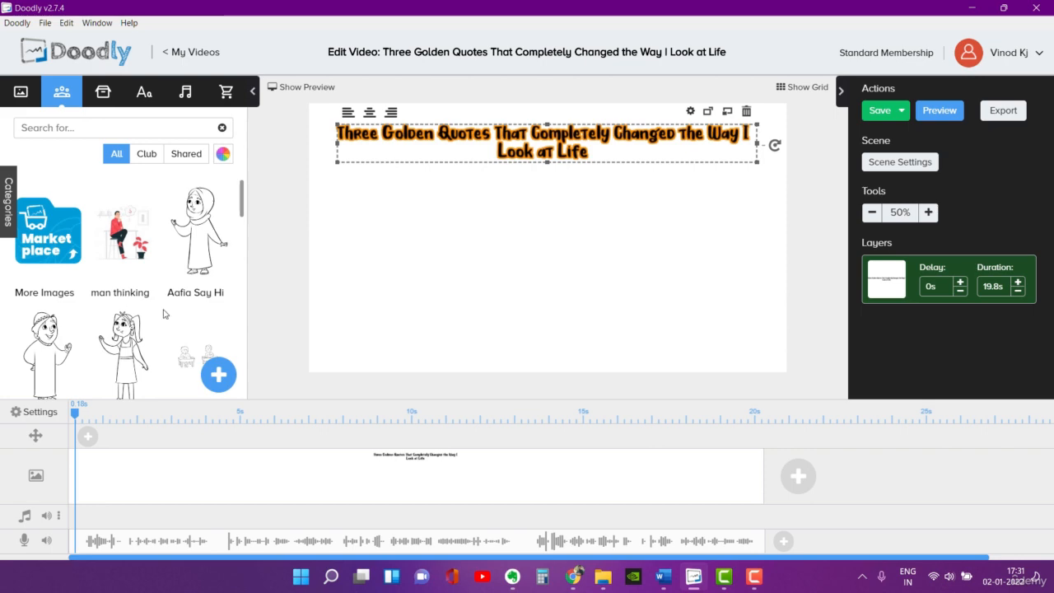
pyautogui.moveTo(603, 577)
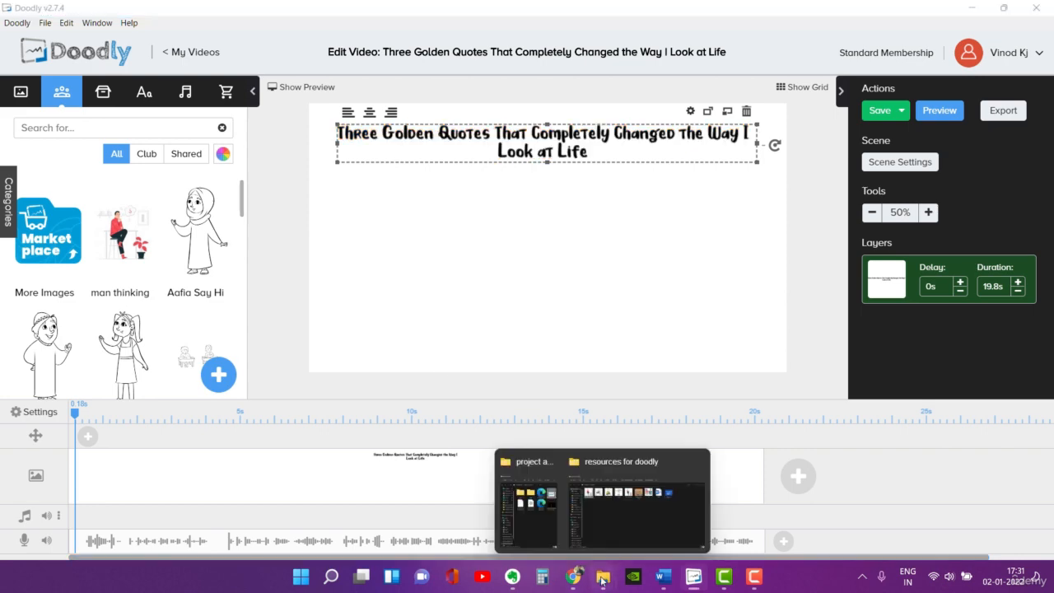
pyautogui.click(644, 515)
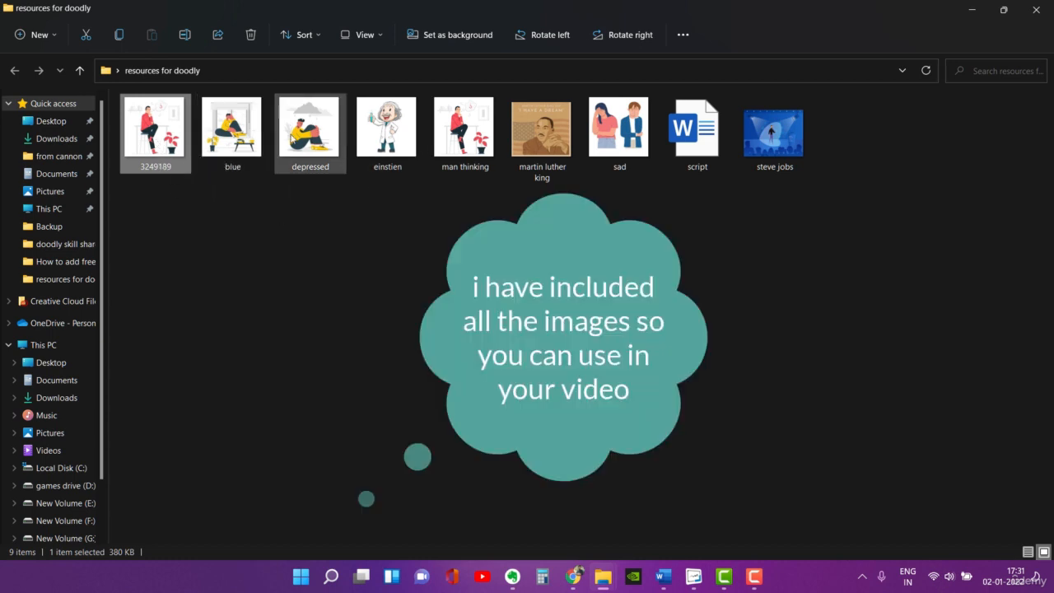
pyautogui.click(306, 142)
pyautogui.click(241, 135)
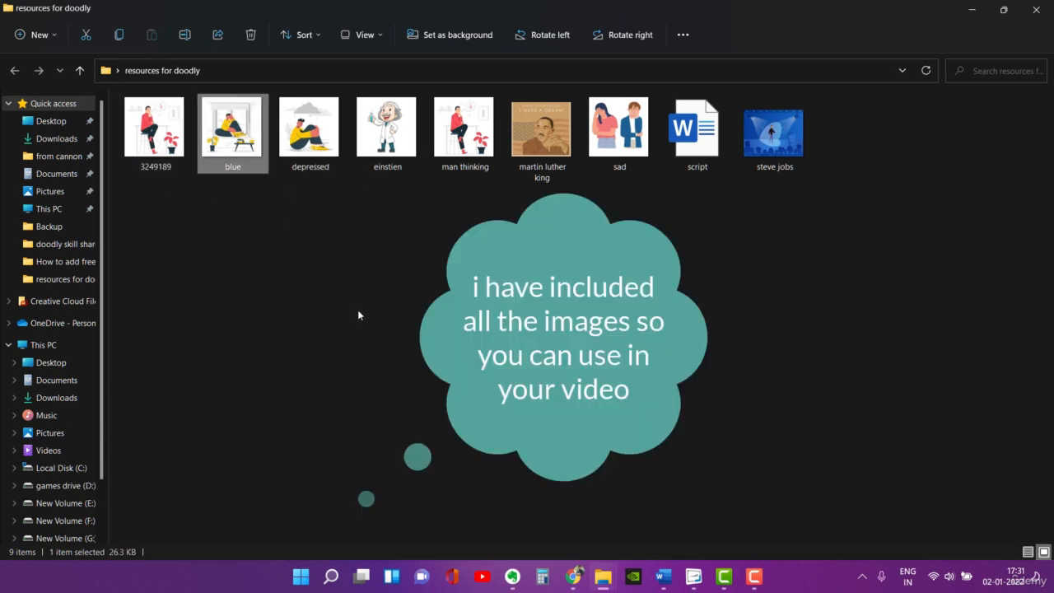
pyautogui.click(465, 136)
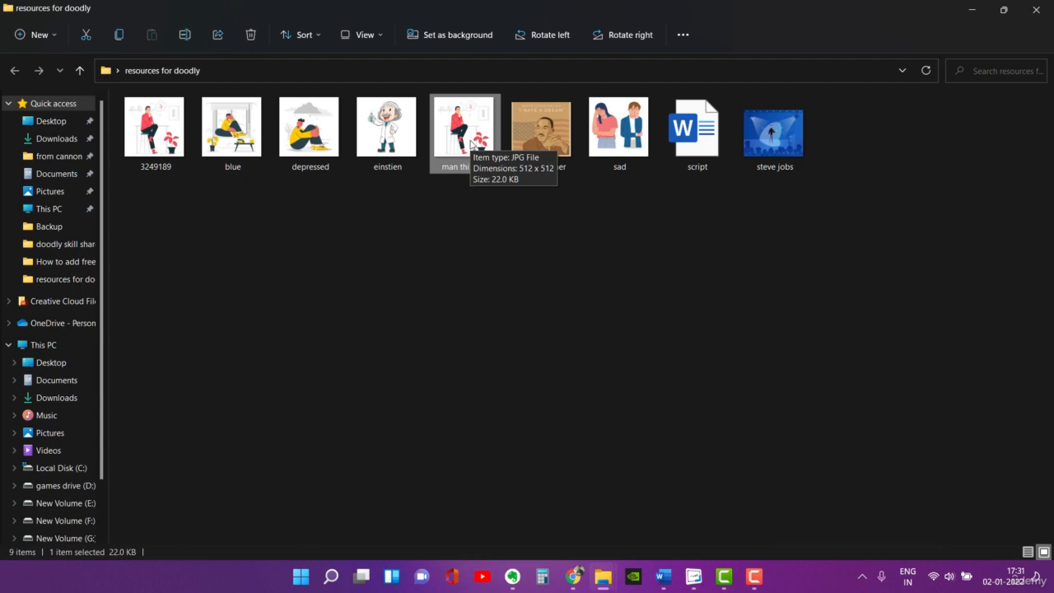
pyautogui.click(972, 9)
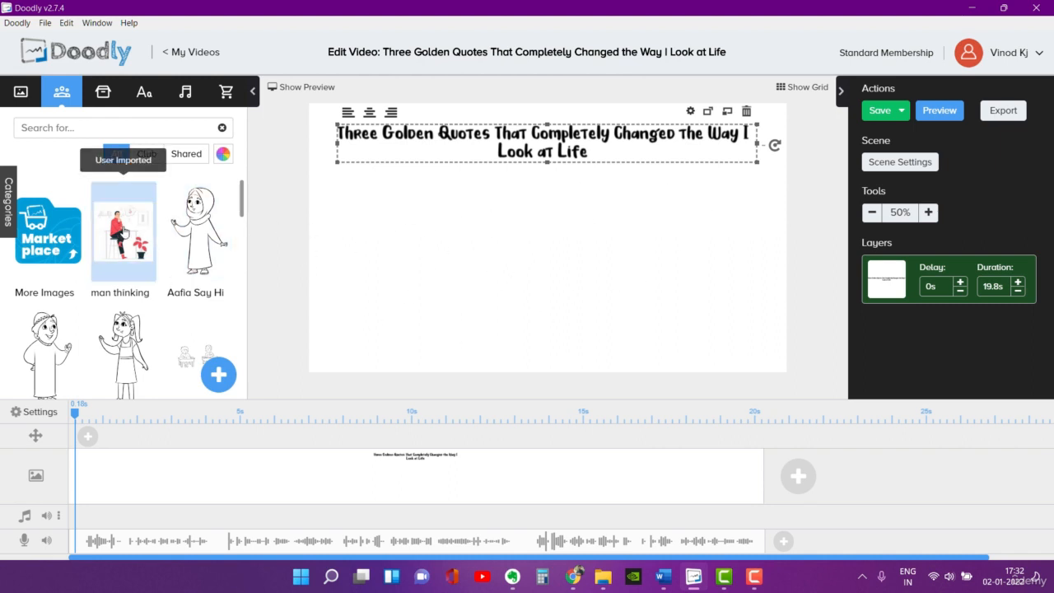
# Step: Add the man thinking character and the depressed and blue props side by side below the title in the Doodly scene
pyautogui.moveTo(123, 227); pyautogui.dragTo(393, 280)
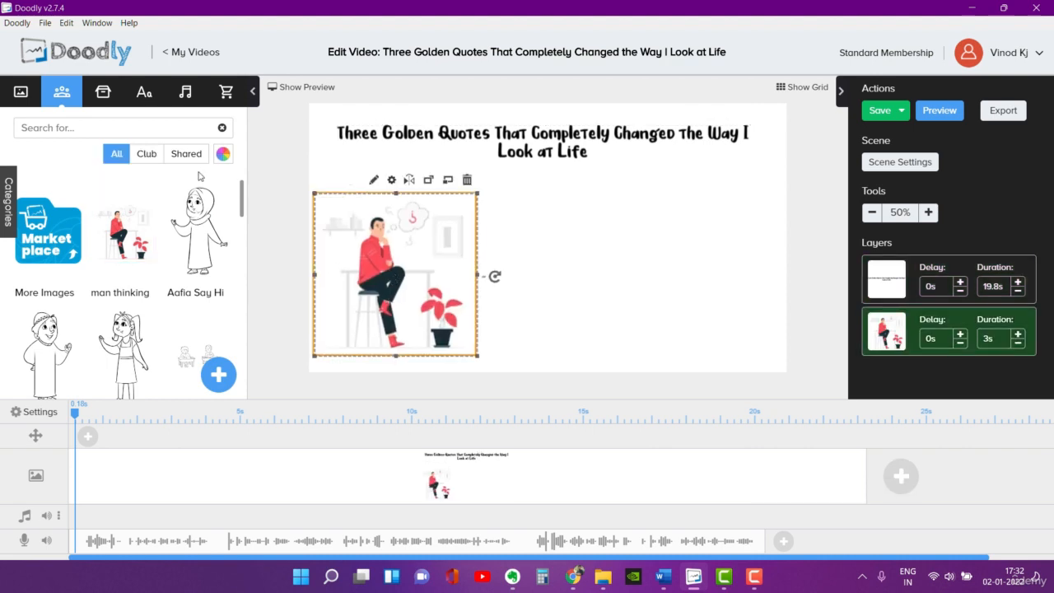
pyautogui.click(101, 97)
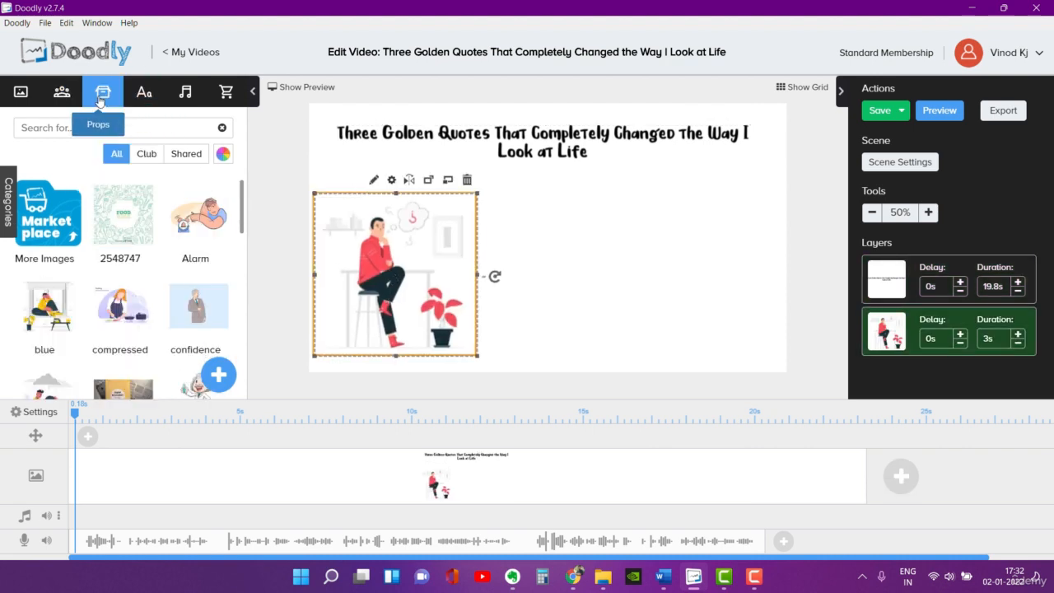
pyautogui.scroll(-1, 158, 280)
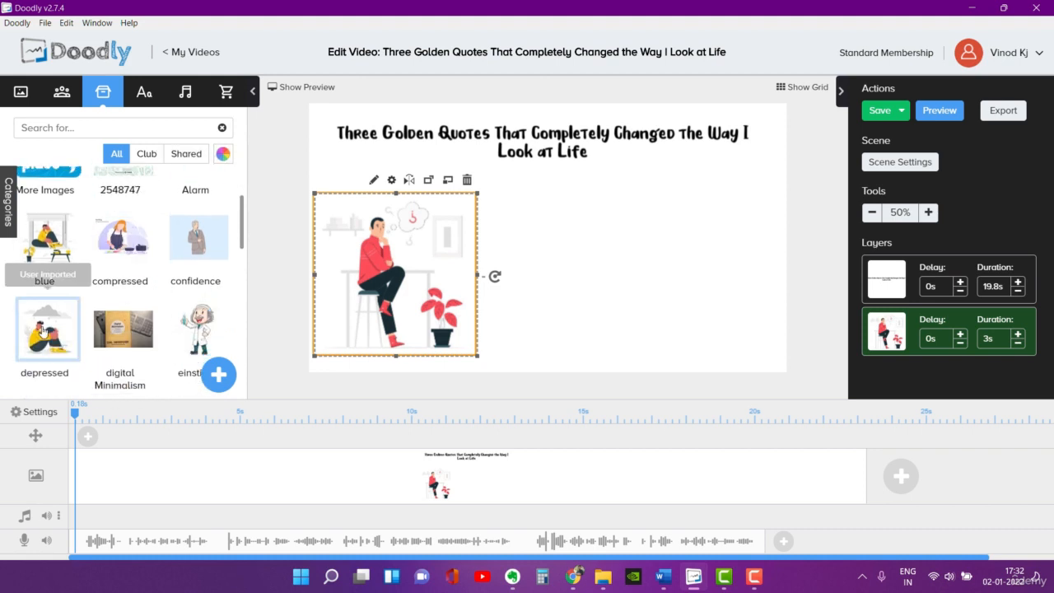
pyautogui.moveTo(45, 330); pyautogui.dragTo(557, 242)
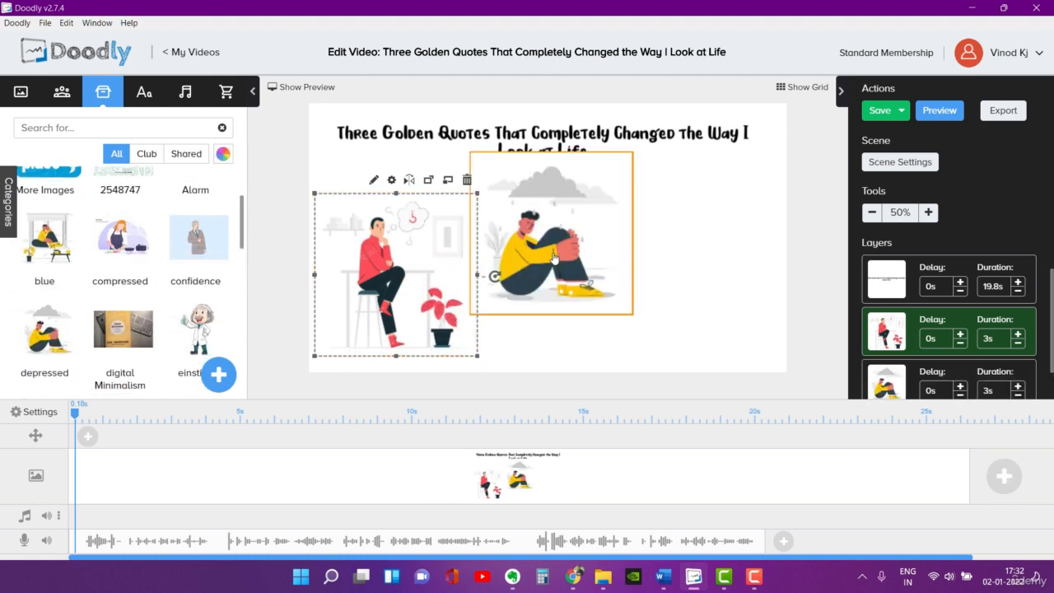
pyautogui.moveTo(64, 256); pyautogui.dragTo(725, 270)
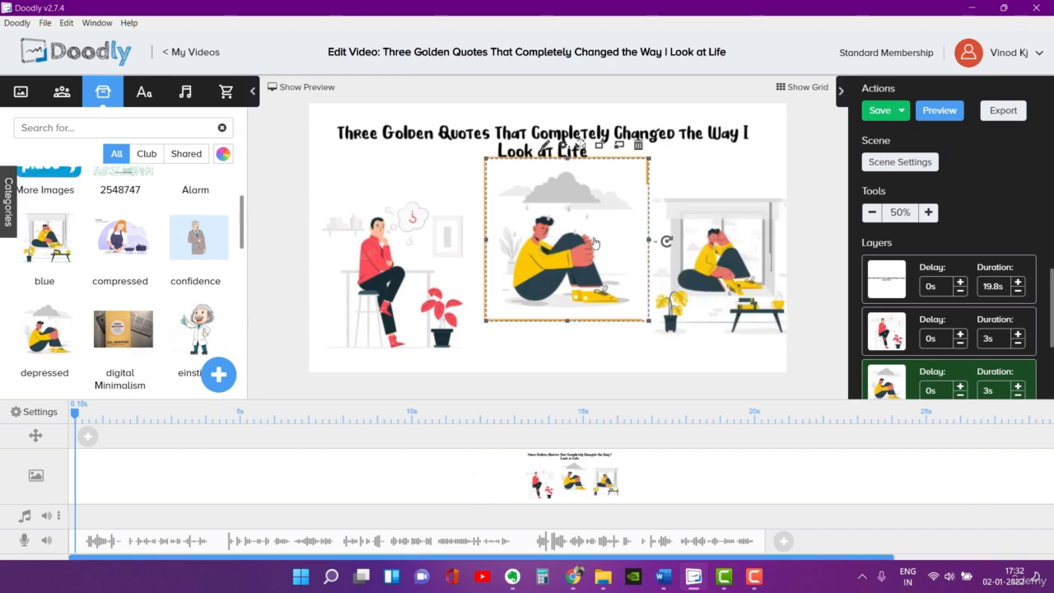
# Step: Shrink the depressed image and place it at about X 719, Y 319 px below the title, and move the blue image down beside it
pyautogui.moveTo(593, 239); pyautogui.dragTo(586, 244)
pyautogui.moveTo(642, 165); pyautogui.dragTo(612, 193)
pyautogui.moveTo(557, 252)
pyautogui.mouseDown()
pyautogui.moveTo(577, 245)
pyautogui.moveTo(568, 240)
pyautogui.mouseUp()
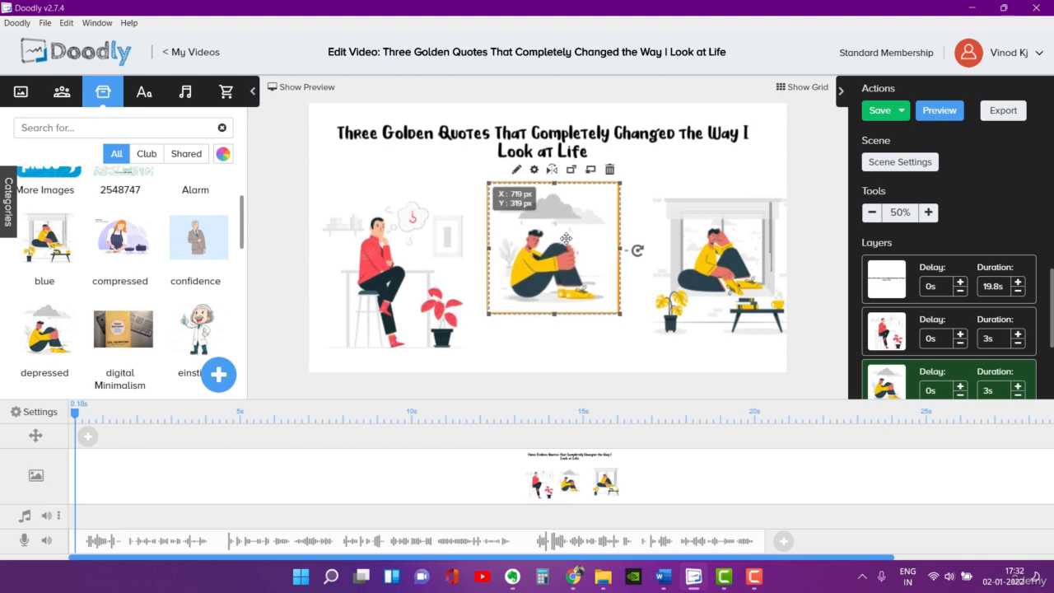
pyautogui.moveTo(704, 247); pyautogui.dragTo(677, 270)
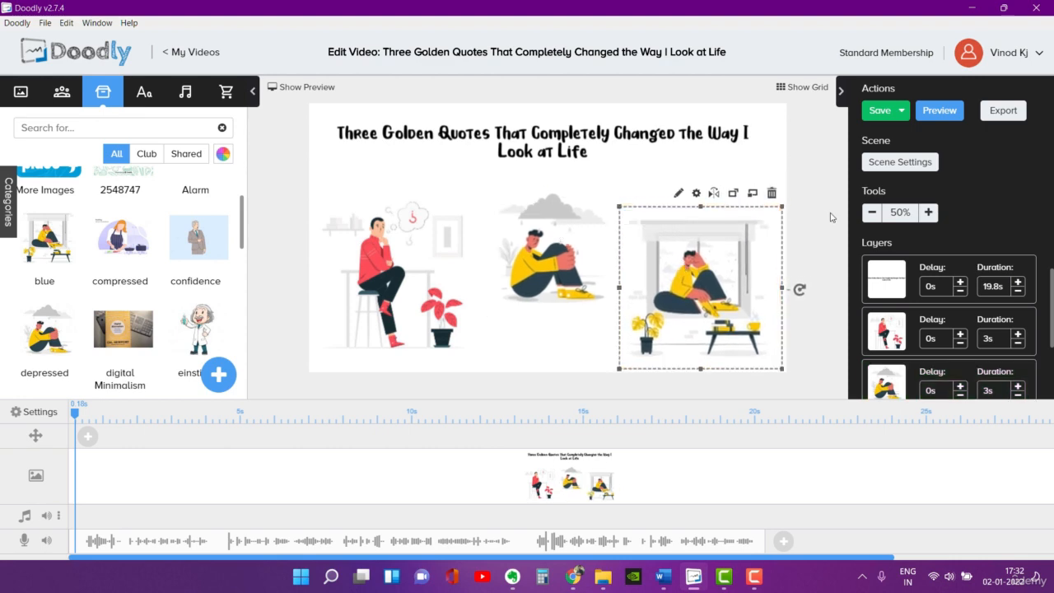
pyautogui.click(751, 156)
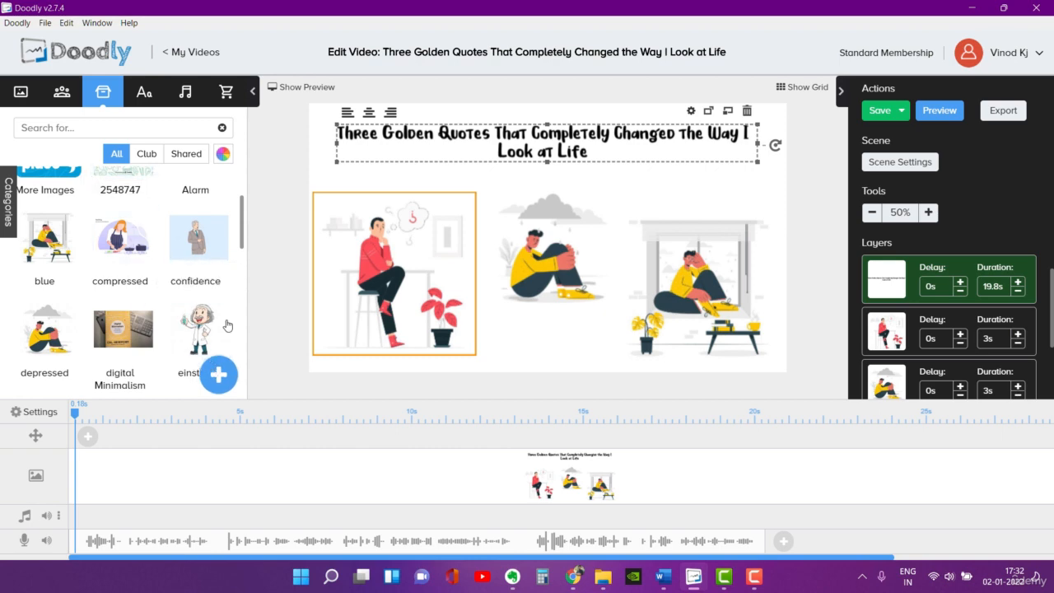
# Step: Try to import the image 3249189 from the "resources for doodly" folder as a new prop
pyautogui.click(219, 376)
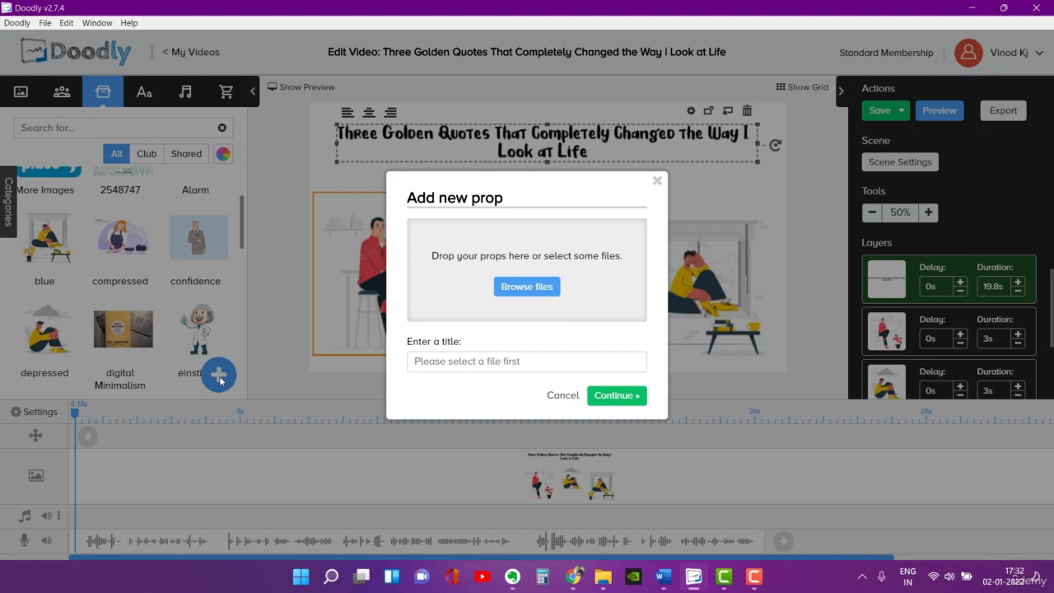
pyautogui.click(532, 288)
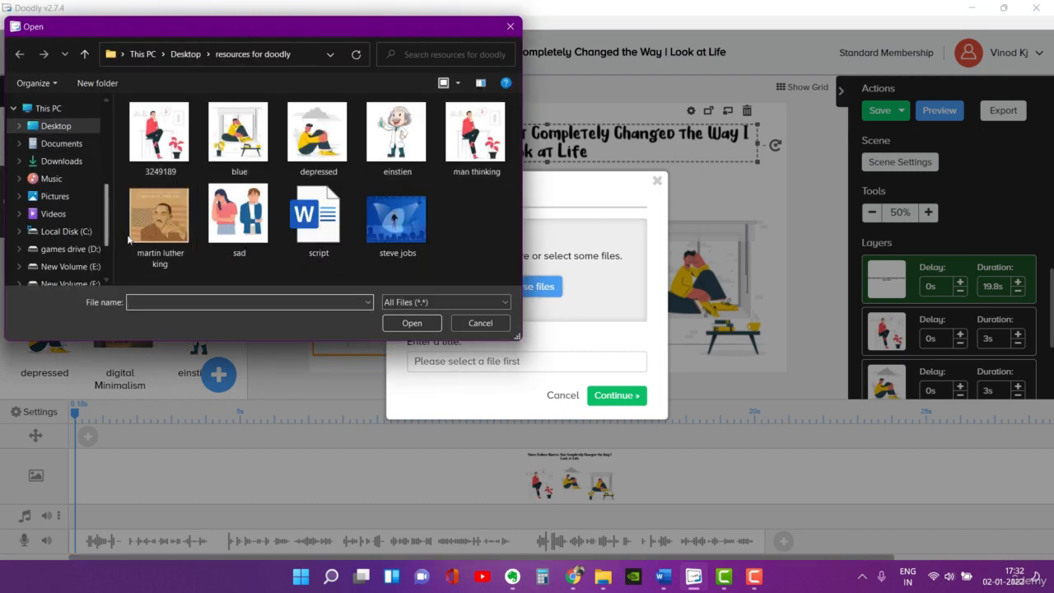
pyautogui.click(177, 133)
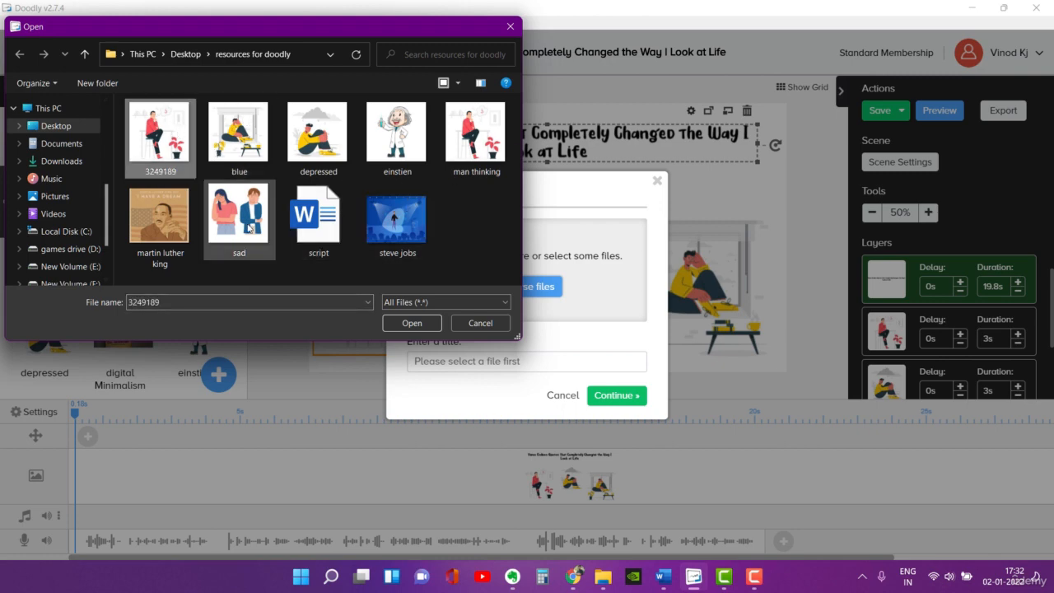
pyautogui.click(410, 322)
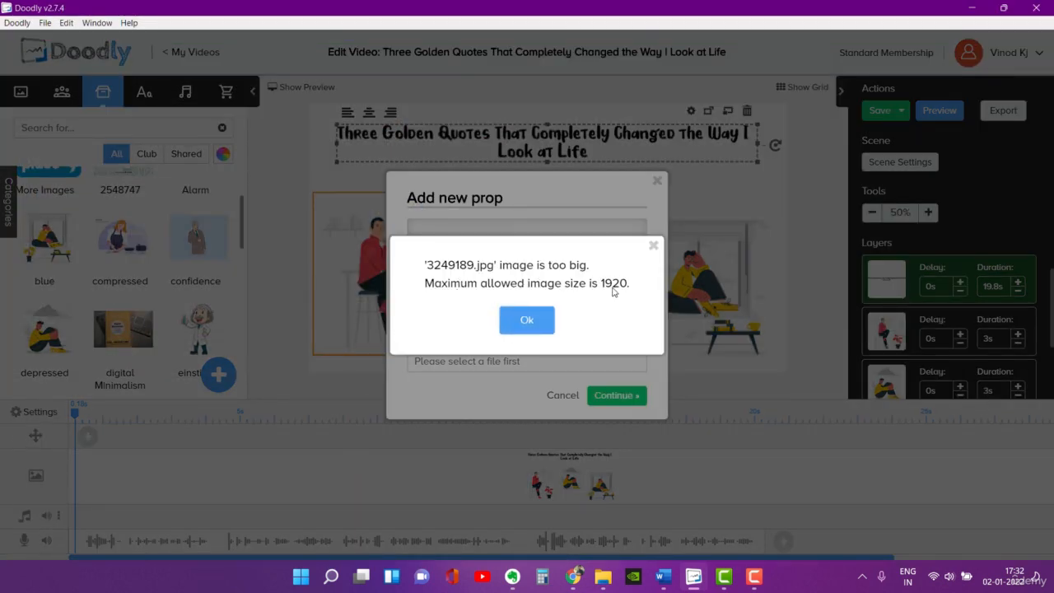
pyautogui.click(525, 321)
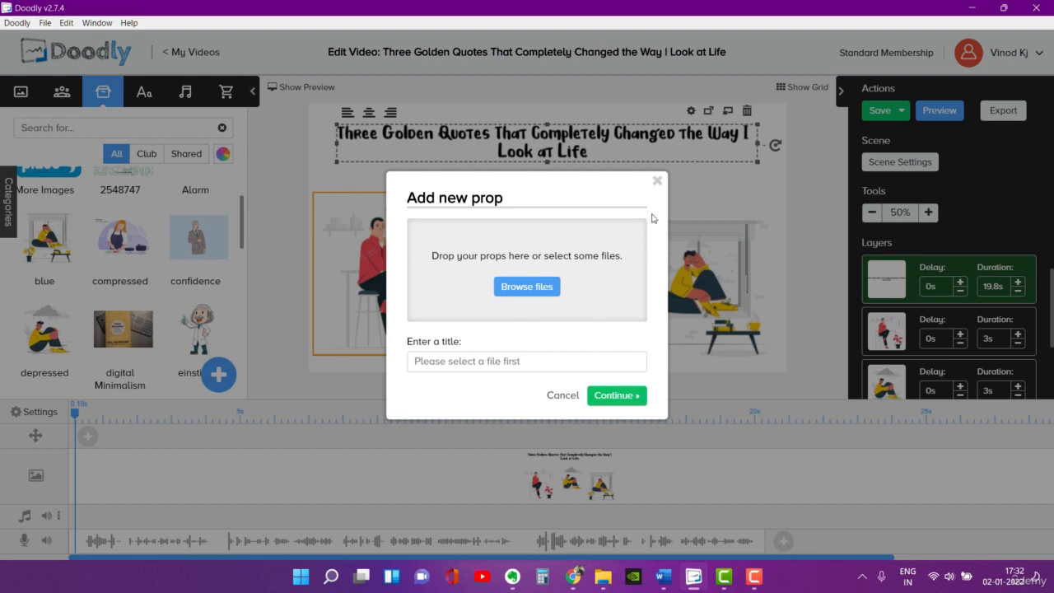
# Step: Switch to the "resources for doodly" folder in File Explorer and open the image 3249189 in Photos
pyautogui.click(603, 577)
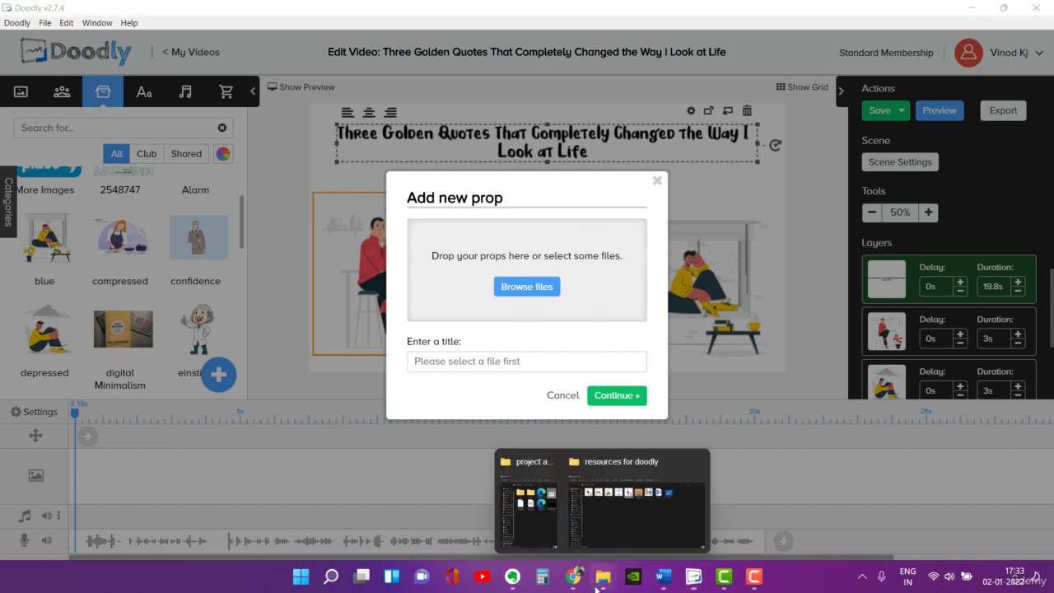
pyautogui.click(627, 505)
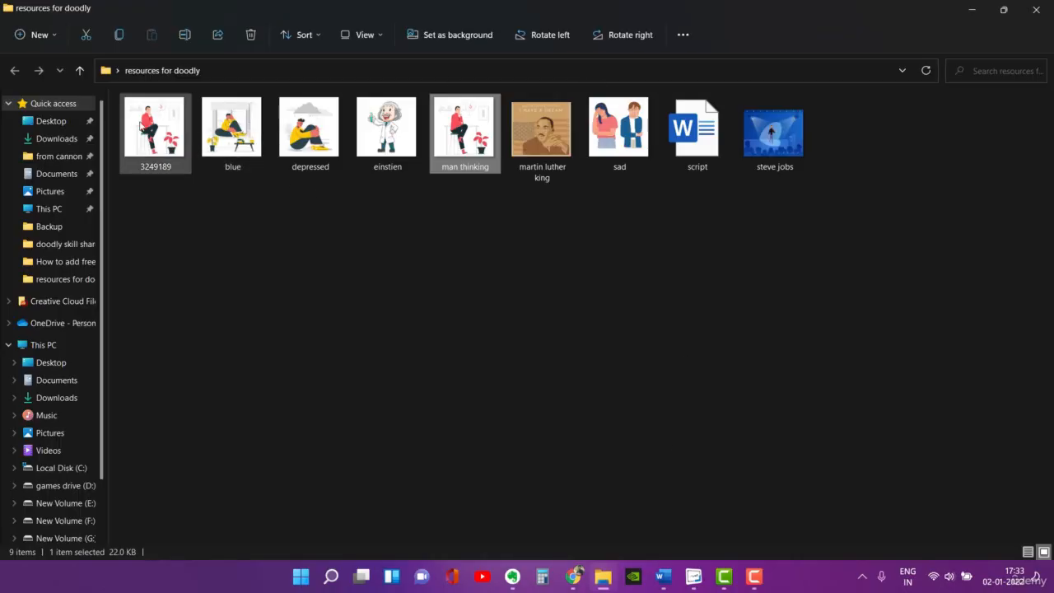
pyautogui.doubleClick(149, 134)
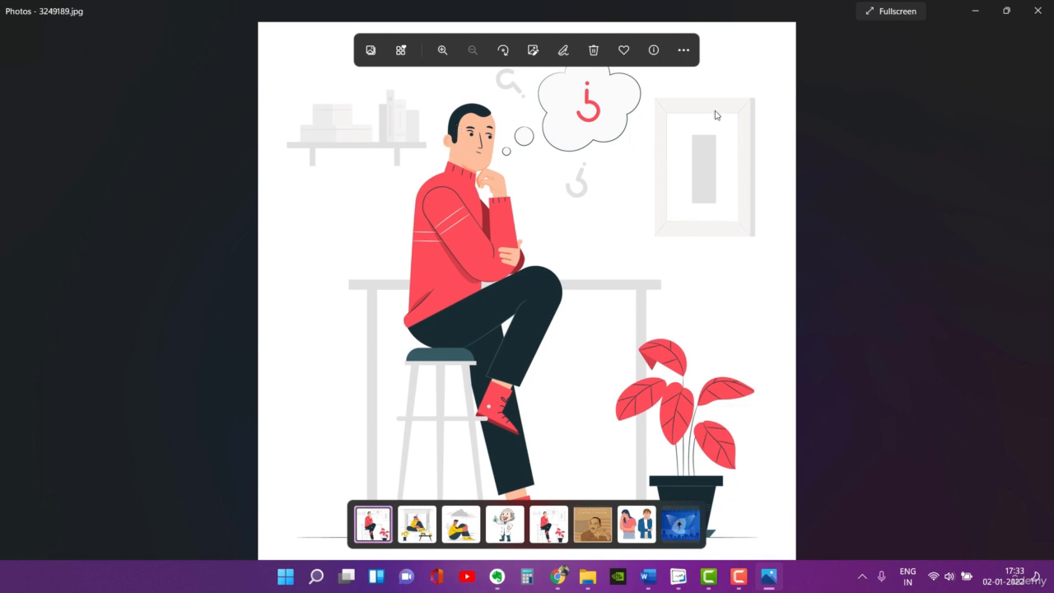
# Step: Preview resizing the image to 512 x 512 for profile pictures and thumbnails, and cancel before saving the file
pyautogui.click(684, 50)
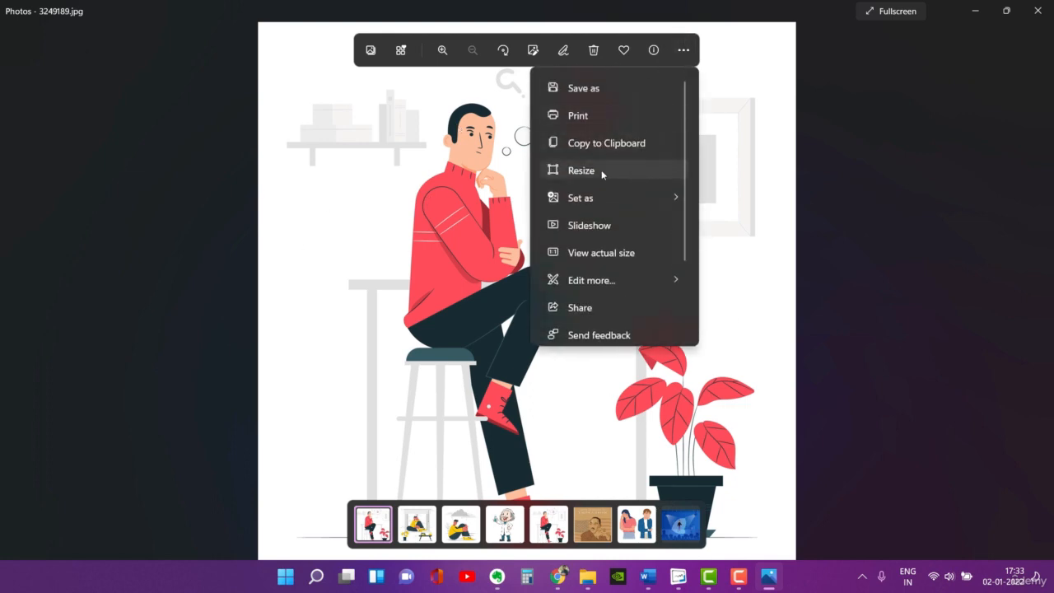
pyautogui.click(603, 171)
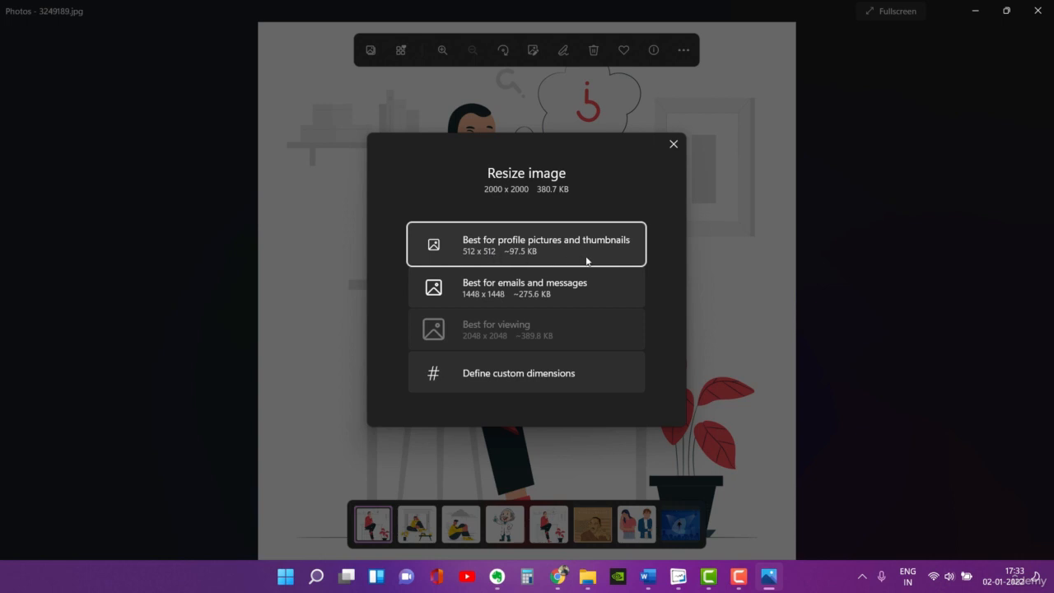
pyautogui.click(540, 249)
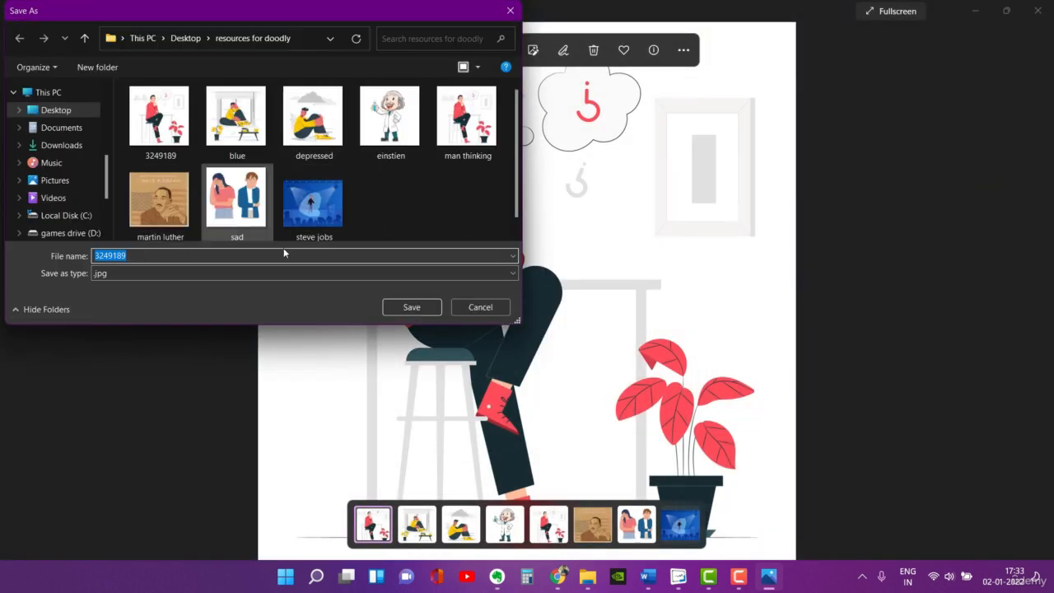
pyautogui.click(495, 306)
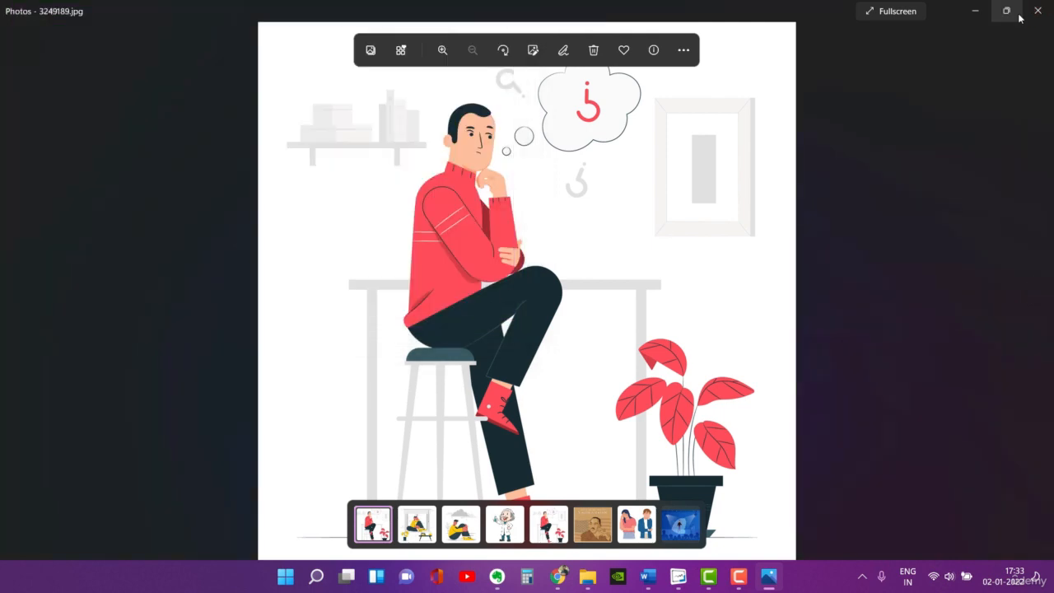
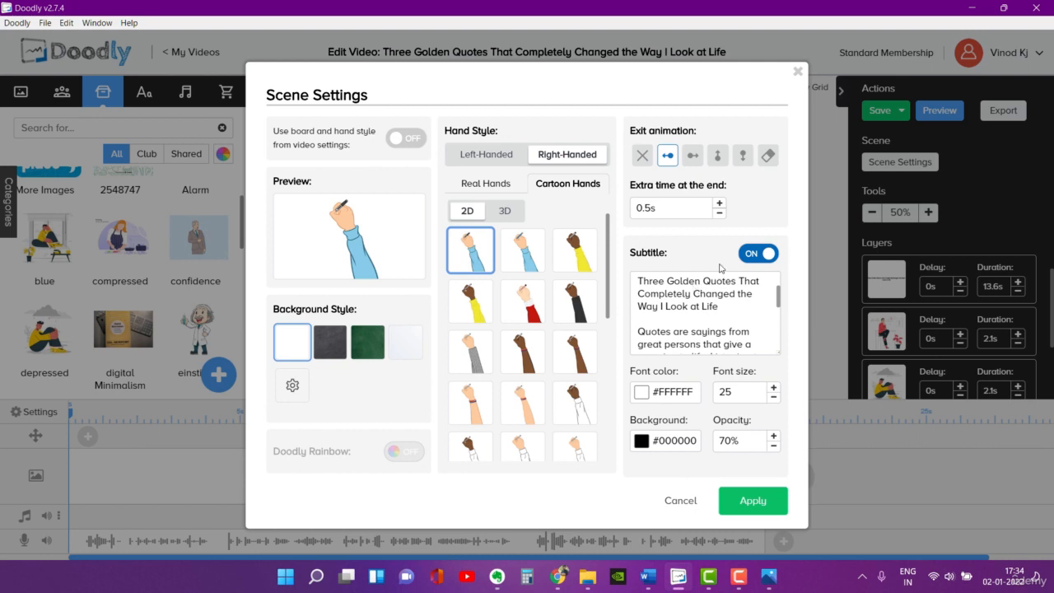
# Step: Apply the scene settings with the subtitle switched on and preview the scene
pyautogui.click(748, 262)
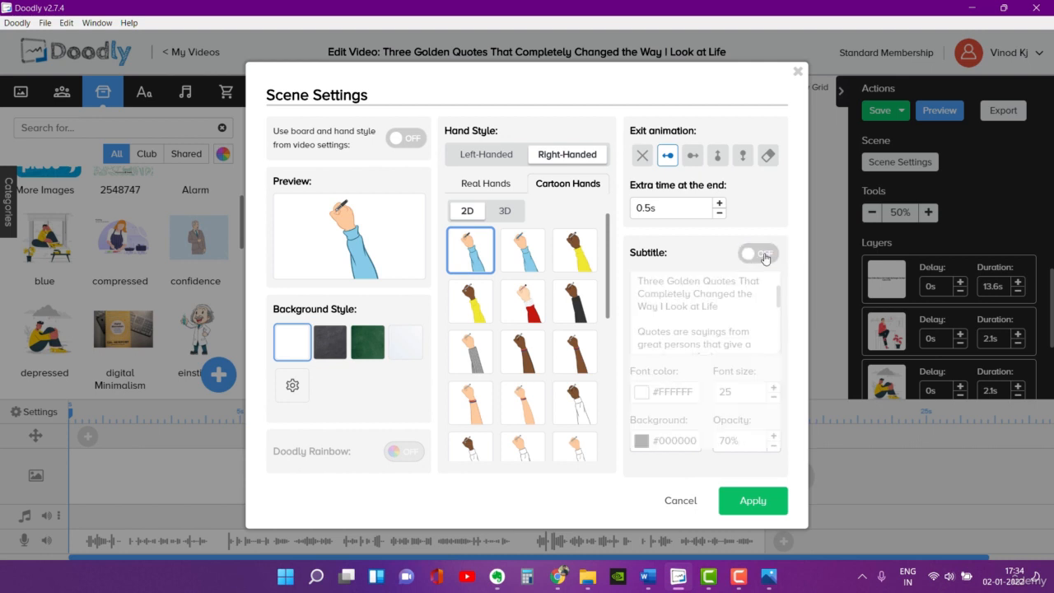
pyautogui.click(766, 259)
pyautogui.click(756, 502)
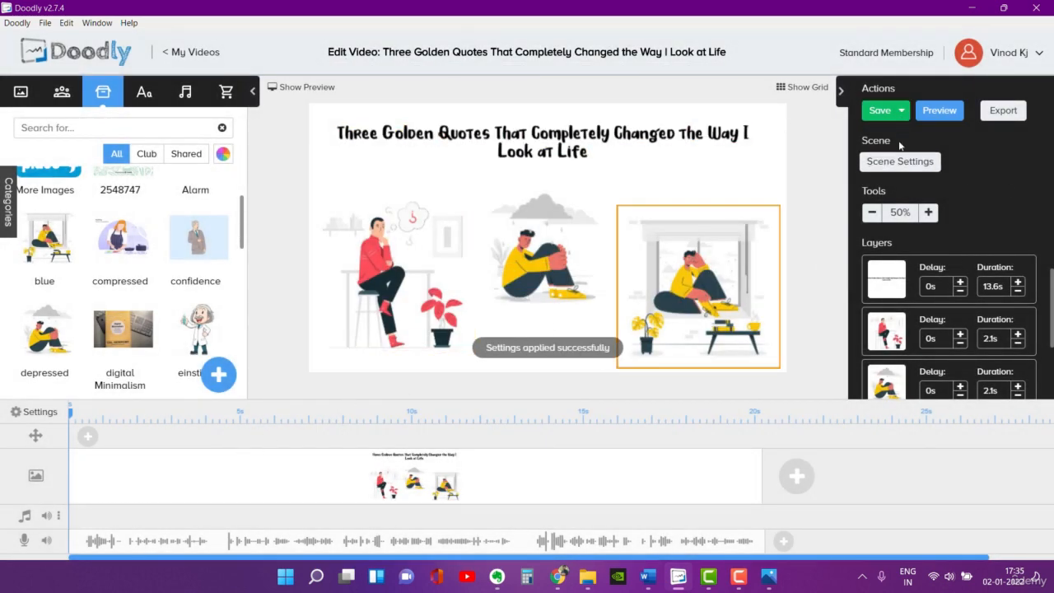
pyautogui.click(939, 111)
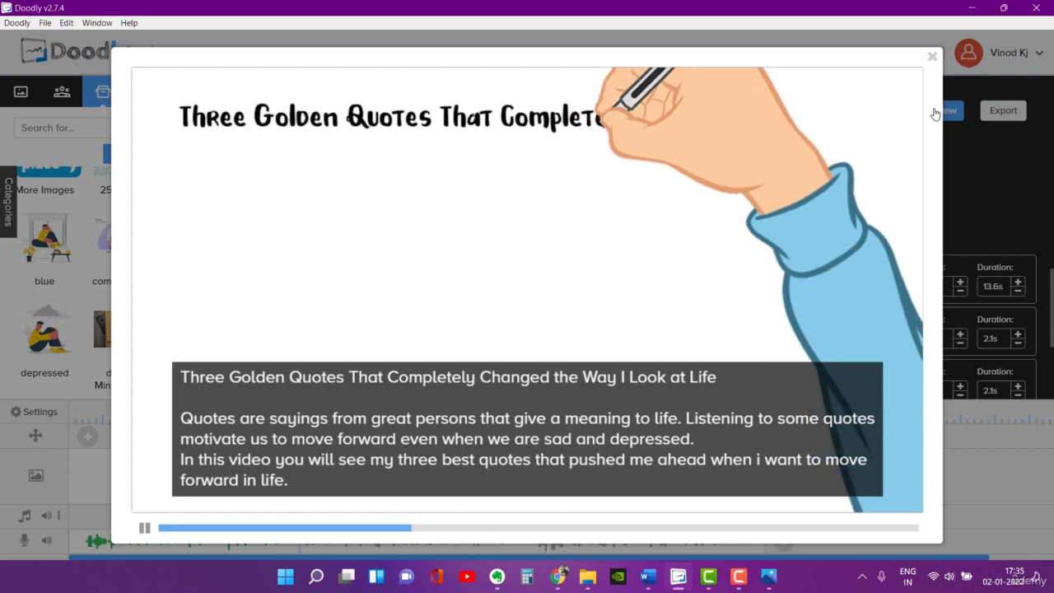
pyautogui.click(932, 57)
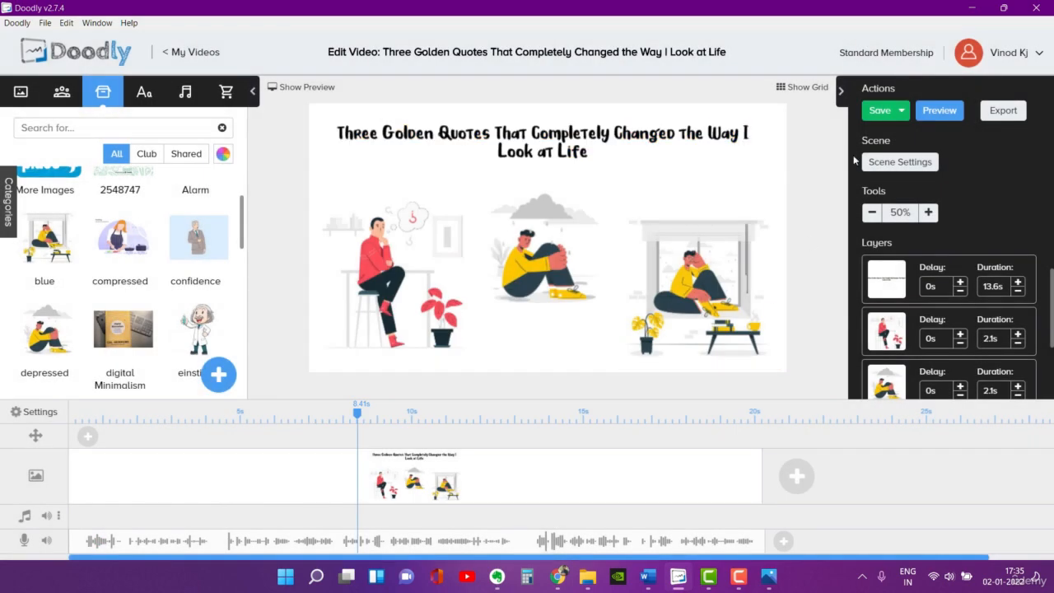
# Step: Turn off the scene's subtitle, apply the settings and preview the scene without it
pyautogui.click(900, 164)
pyautogui.click(755, 254)
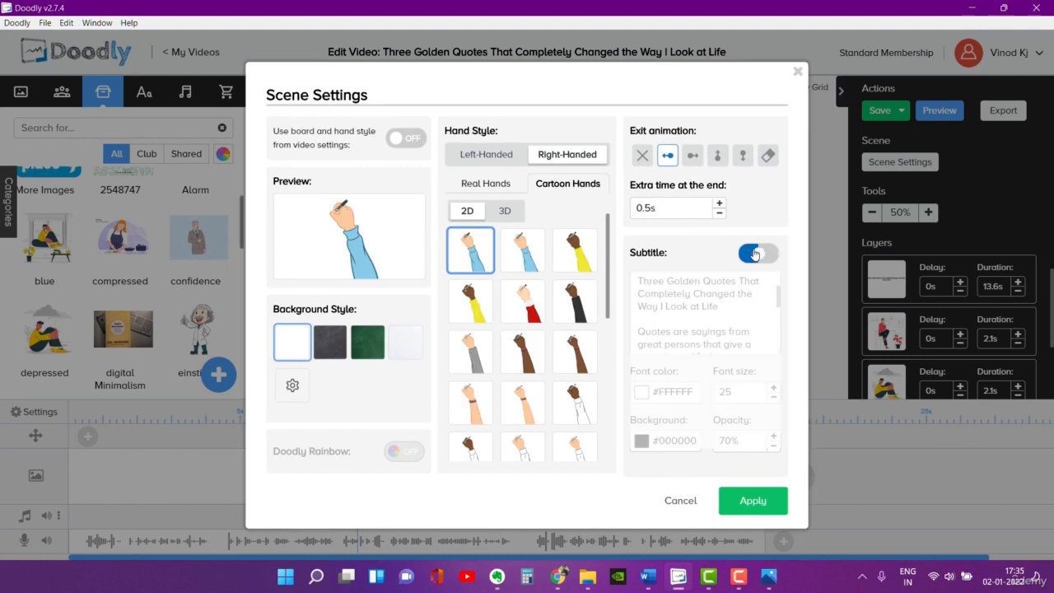
pyautogui.click(770, 513)
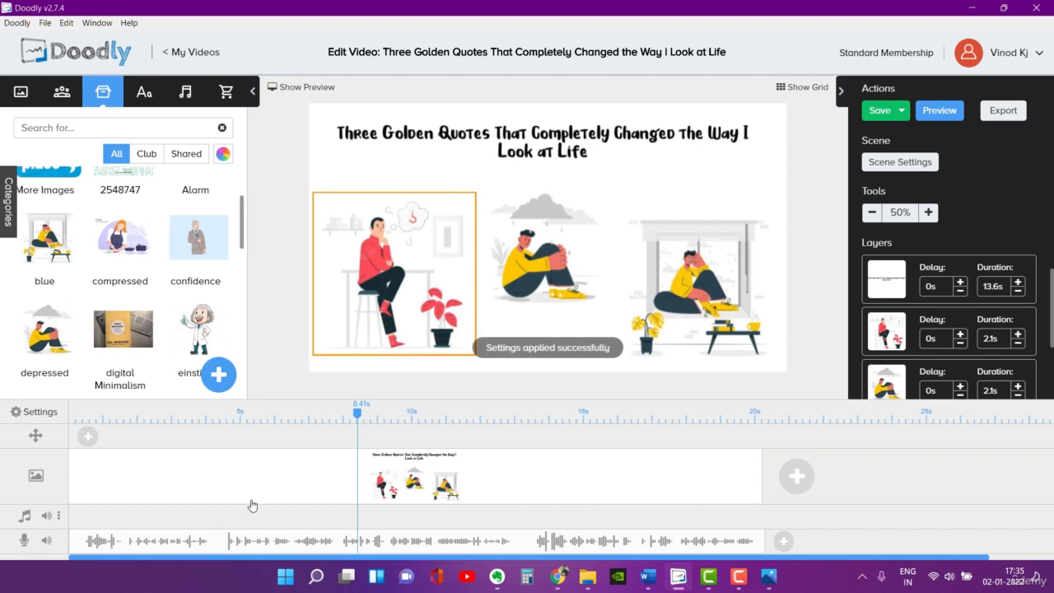
pyautogui.click(939, 110)
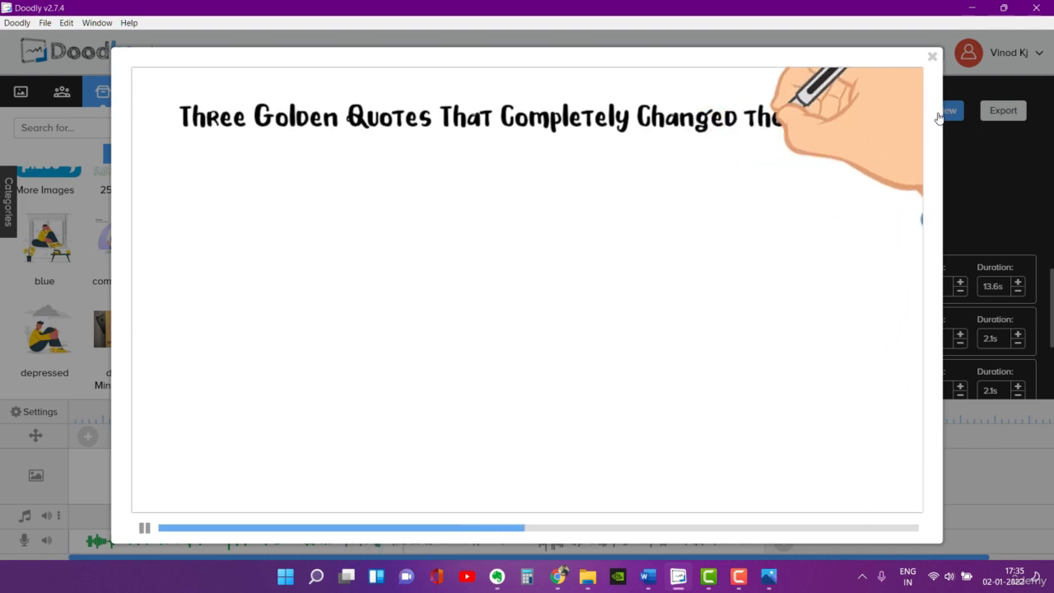
pyautogui.click(933, 56)
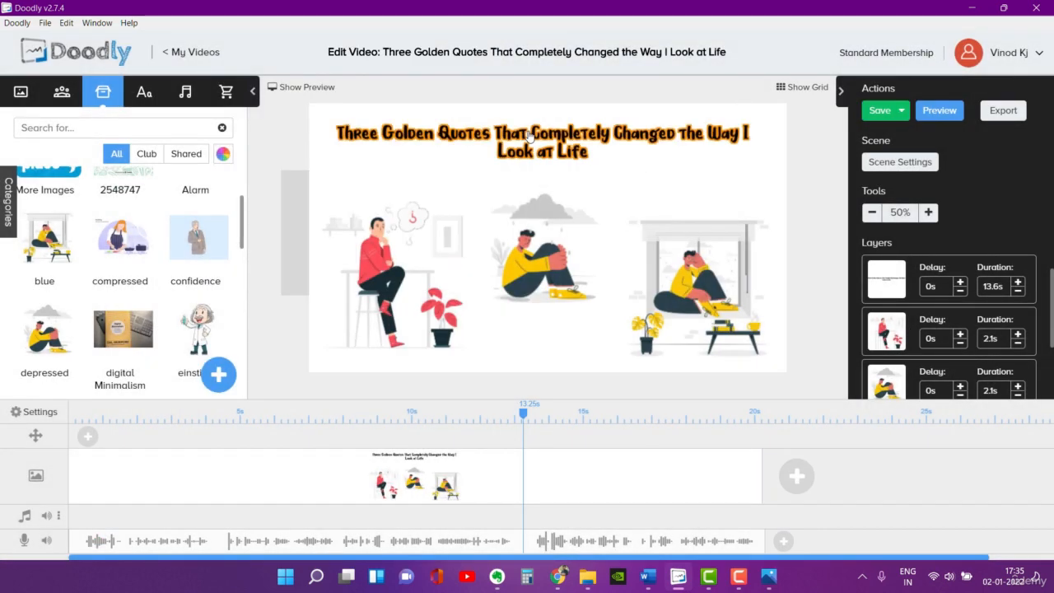
# Step: Shorten the title text's duration to 5.1 s and stretch the scene on the timeline to about 20.2 s
pyautogui.click(1019, 292)
pyautogui.click(1019, 293)
pyautogui.click(1019, 292)
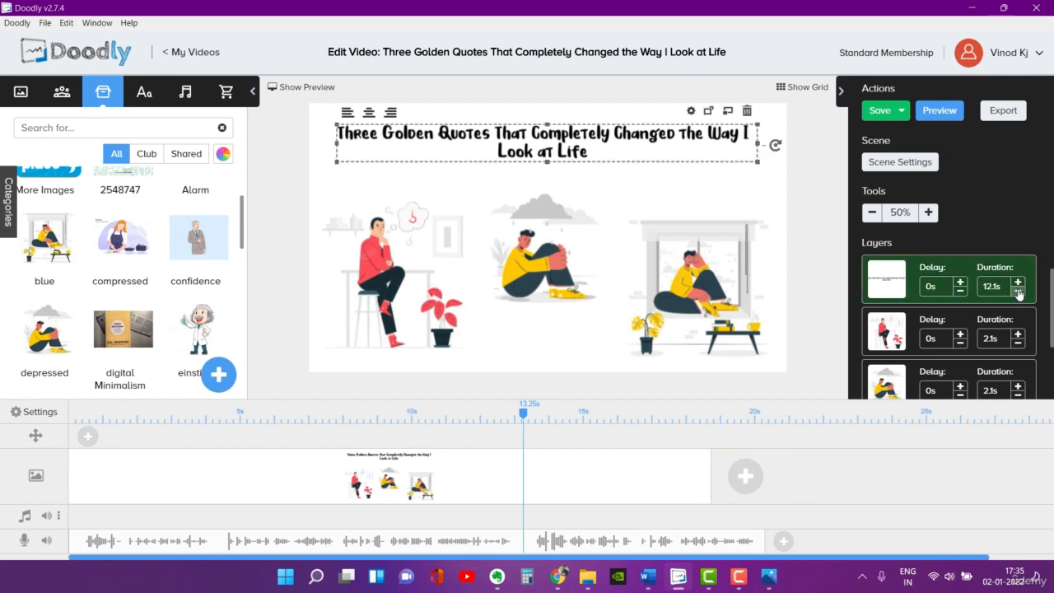
pyautogui.click(1019, 293)
pyautogui.click(1019, 292)
pyautogui.click(1018, 292)
pyautogui.click(1019, 292)
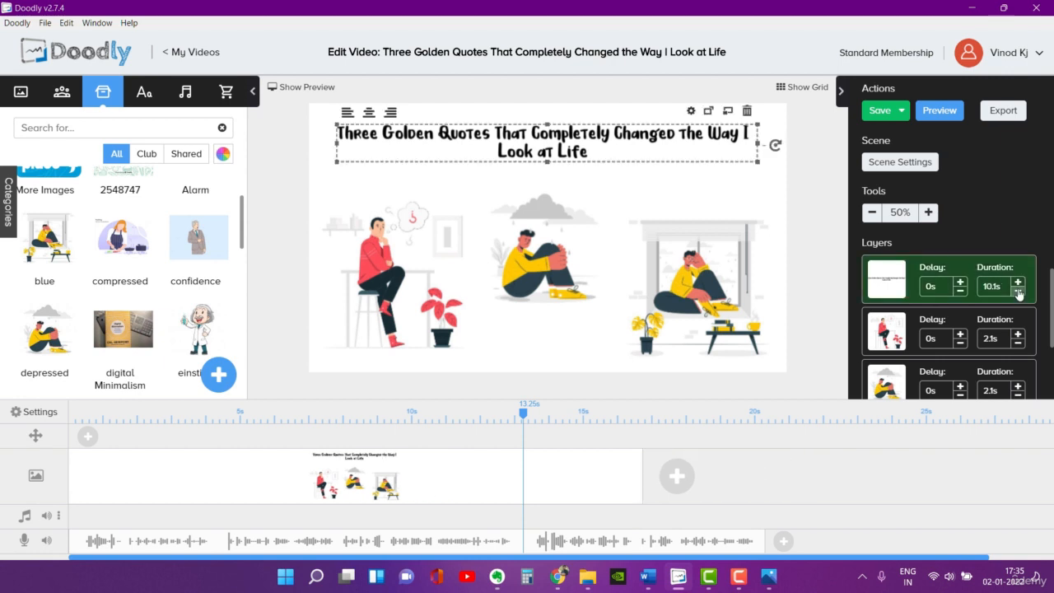
pyautogui.click(1018, 292)
pyautogui.click(1019, 292)
pyautogui.click(1018, 292)
pyautogui.click(1019, 293)
pyautogui.click(1019, 292)
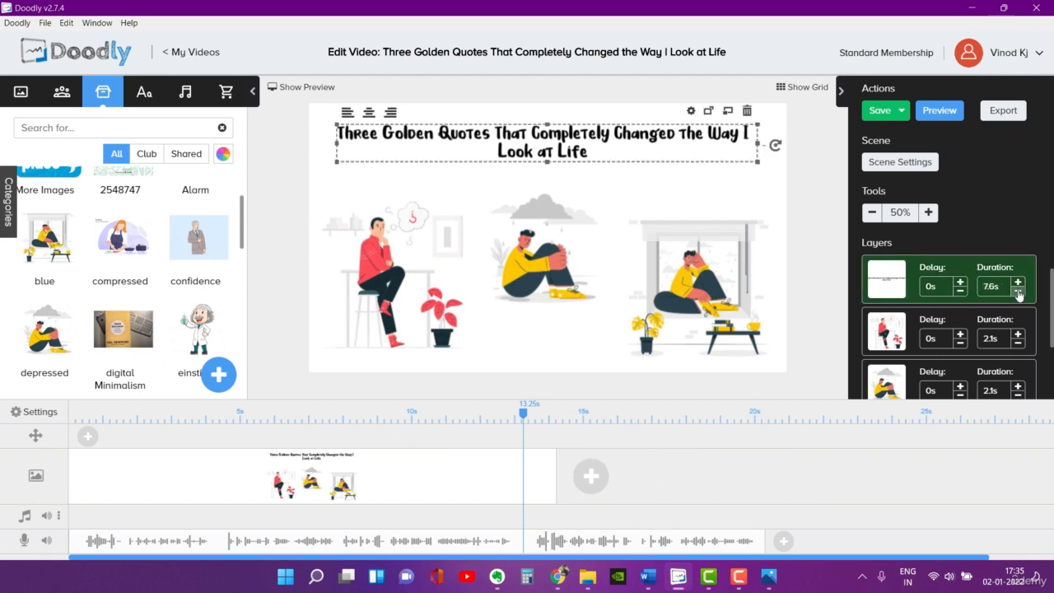
pyautogui.click(1019, 293)
pyautogui.click(1019, 292)
pyautogui.click(1019, 293)
pyautogui.click(1019, 293)
pyautogui.click(1019, 292)
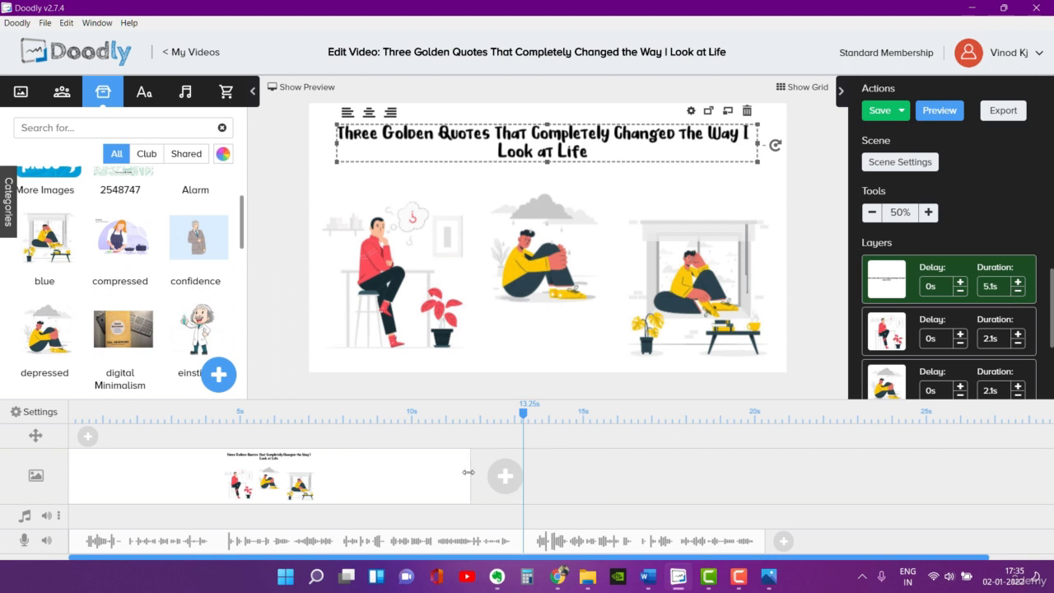
pyautogui.moveTo(469, 471); pyautogui.dragTo(761, 473)
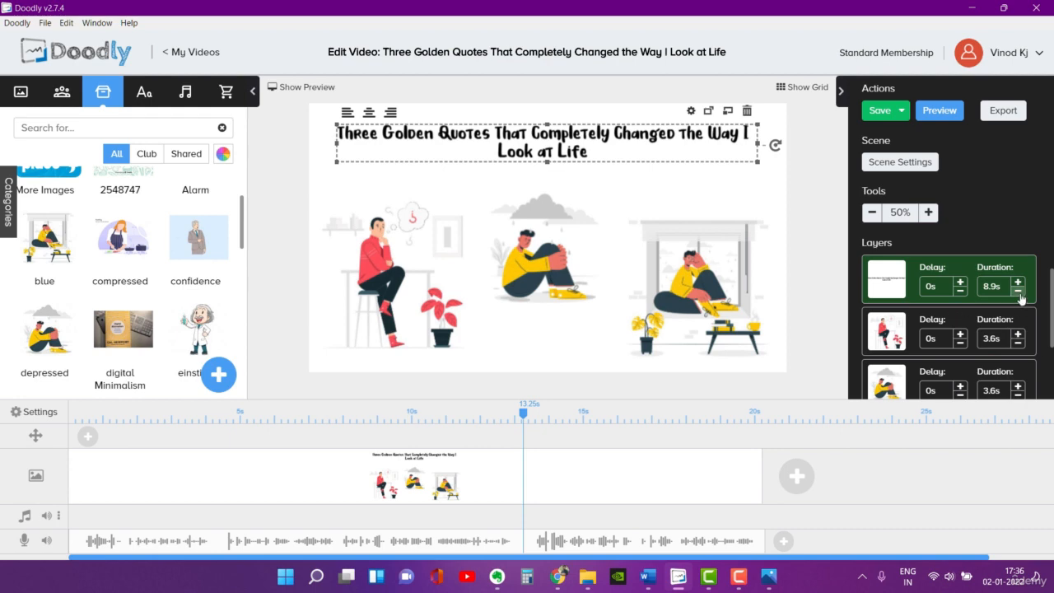
# Step: Reduce the title text's duration to 7.9 s and extend the scene to the voice-over's end at about 20.3 s, checking the preview
pyautogui.click(1018, 292)
pyautogui.click(1019, 292)
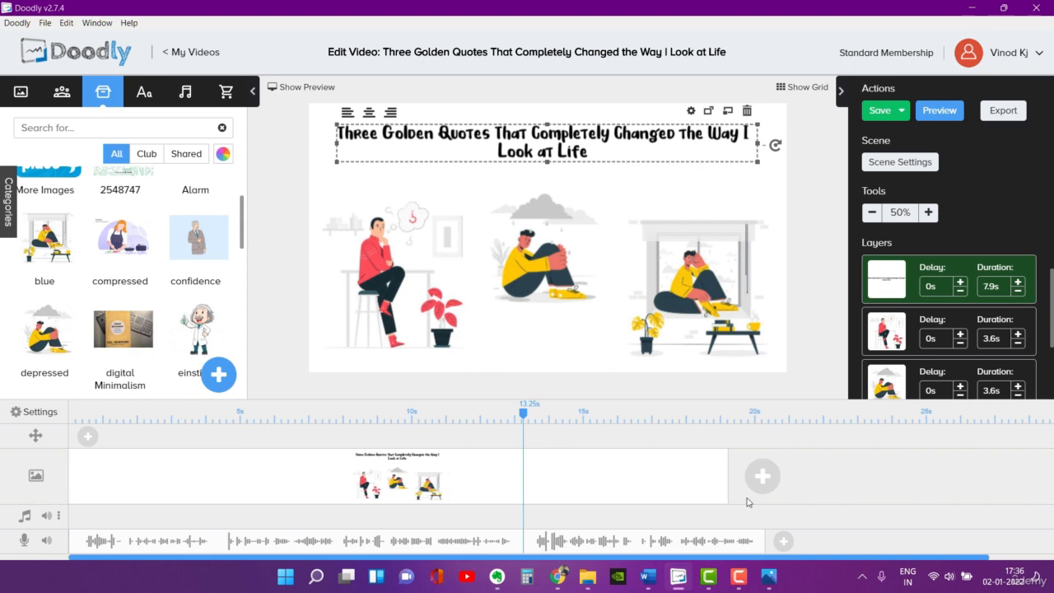
pyautogui.moveTo(729, 479); pyautogui.dragTo(766, 485)
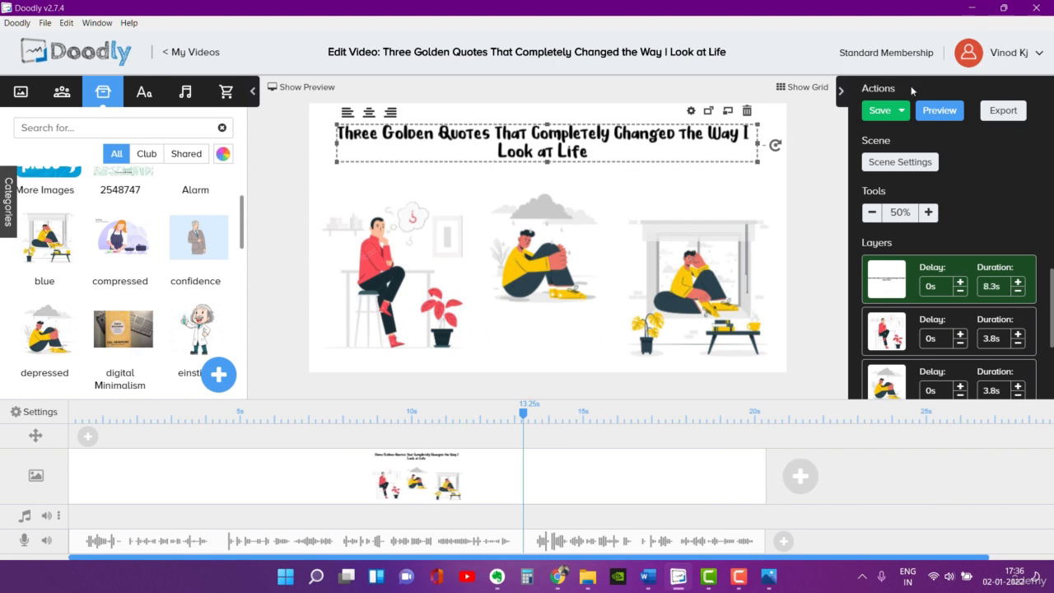
pyautogui.click(933, 110)
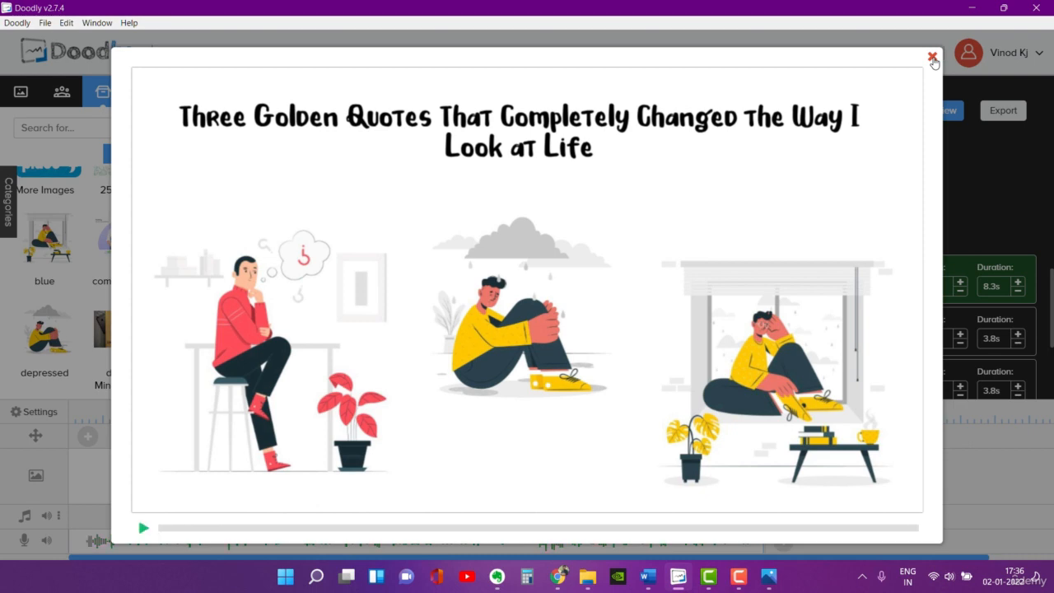
pyautogui.click(932, 57)
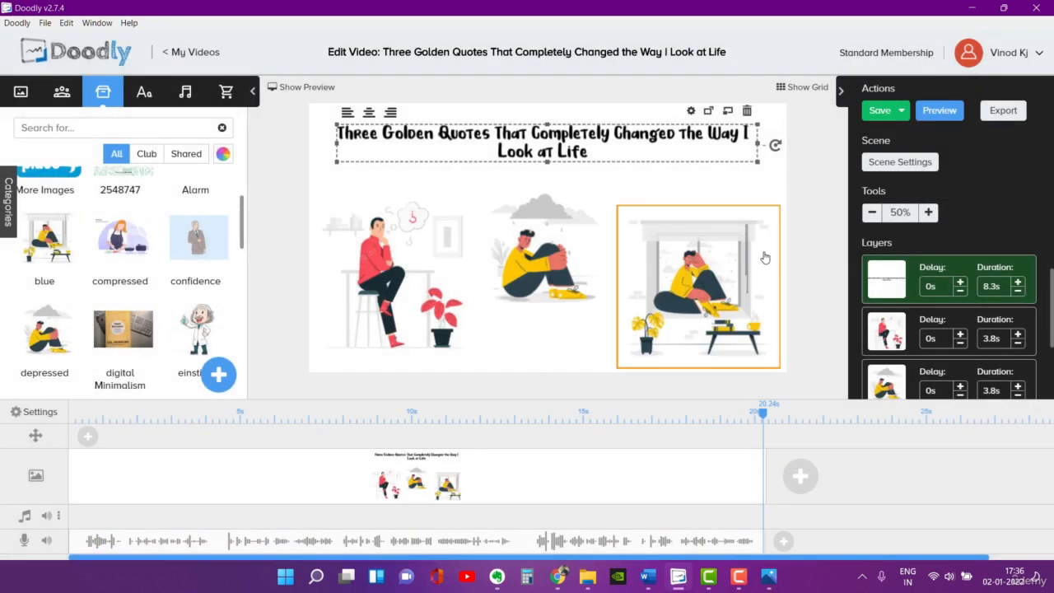
# Step: Change the reveal mode of the man thinking image from Fade to Draw and save the asset
pyautogui.click(360, 261)
pyautogui.click(374, 181)
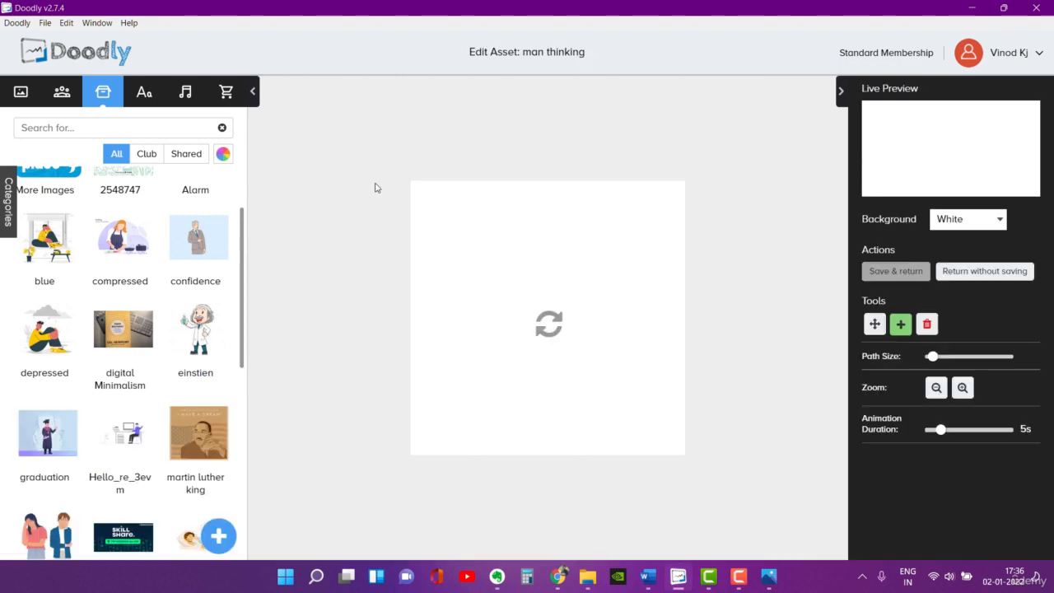
pyautogui.click(974, 514)
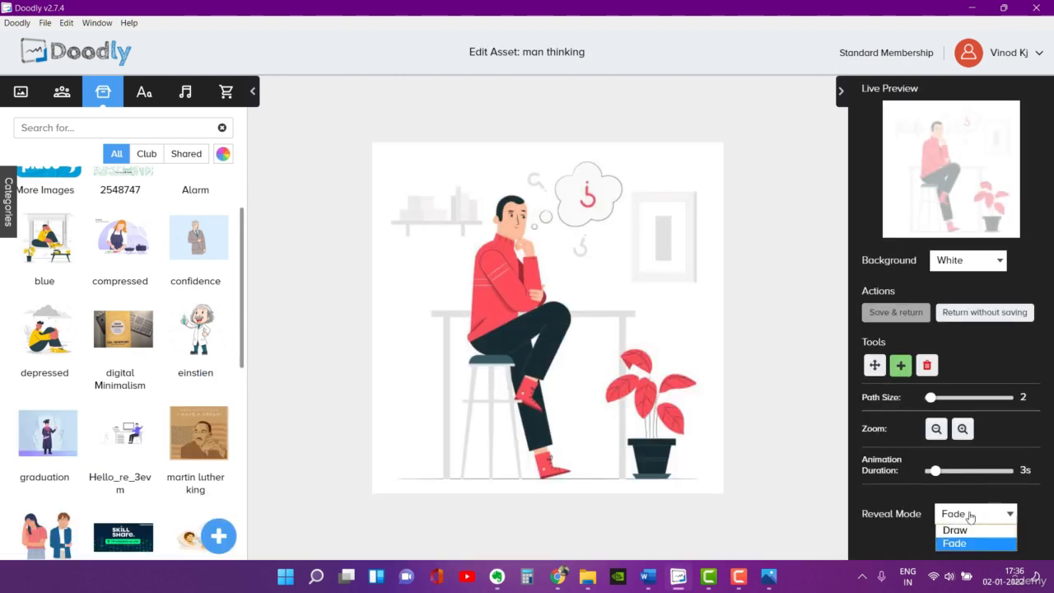
pyautogui.click(955, 530)
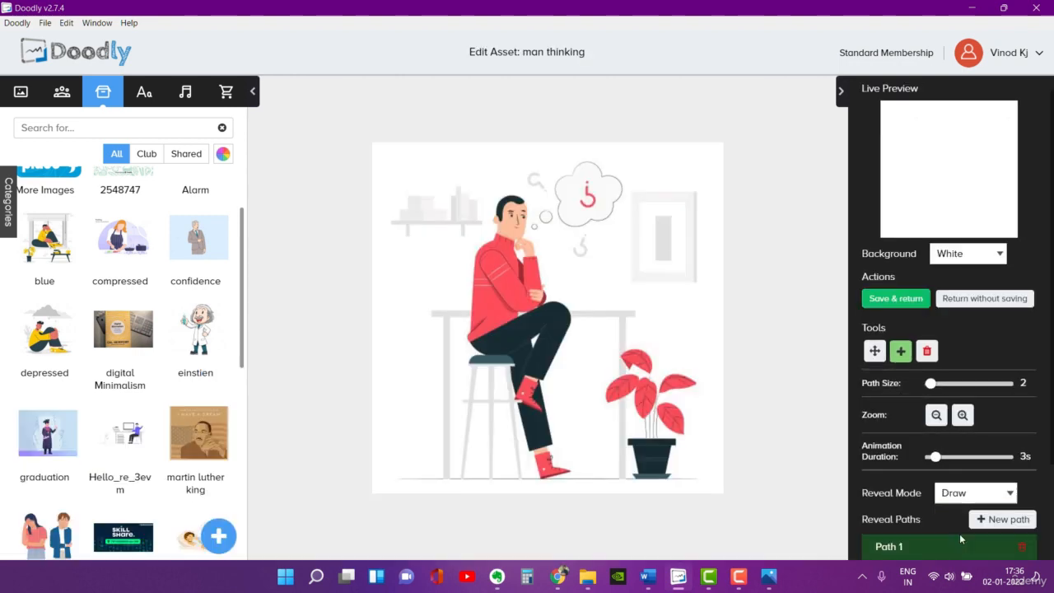
pyautogui.click(896, 298)
# Step: Set the depressed image's reveal mode to Draw and save the asset
pyautogui.click(516, 211)
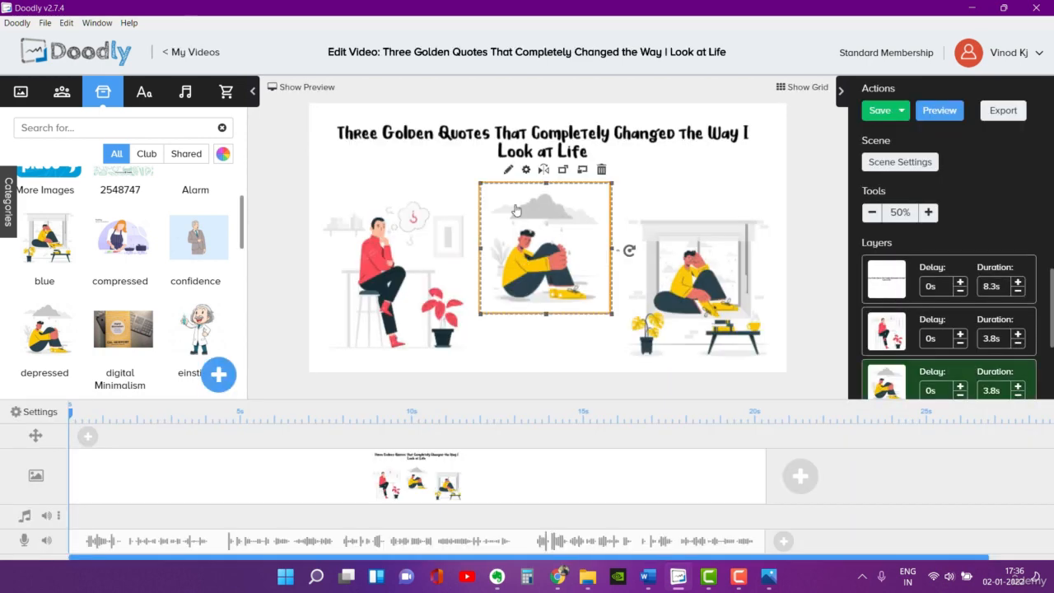
pyautogui.click(506, 170)
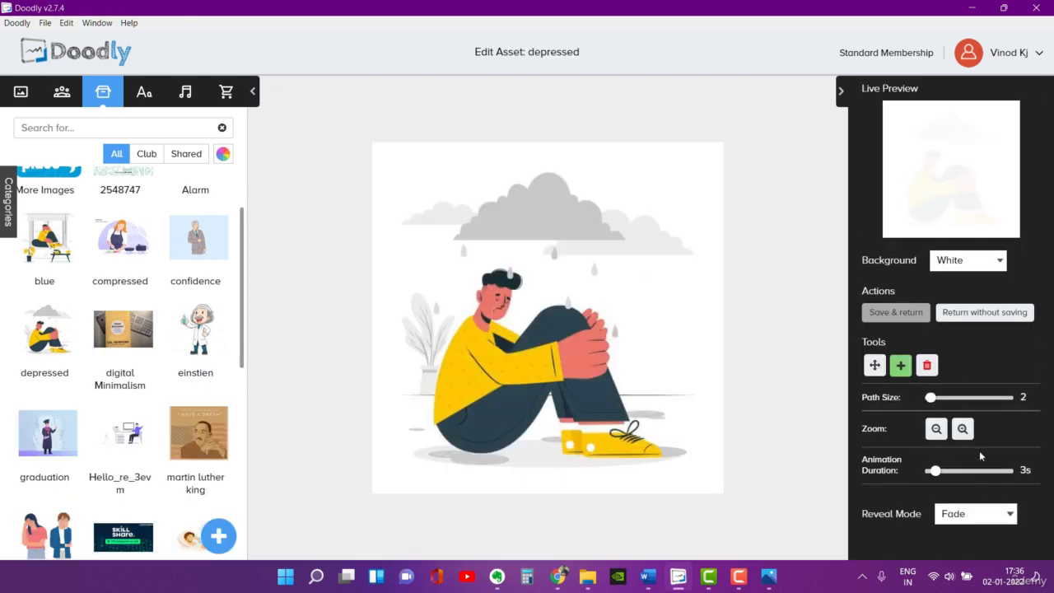
pyautogui.click(977, 515)
pyautogui.click(973, 532)
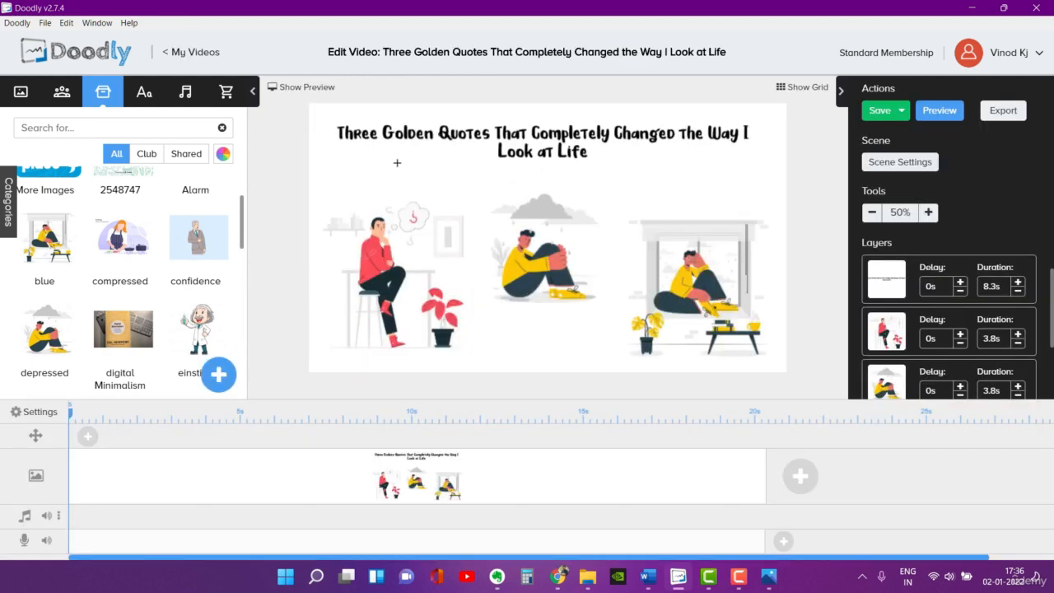
# Step: Set the blue image's reveal mode to Draw, save the asset and return to the scene
pyautogui.click(685, 255)
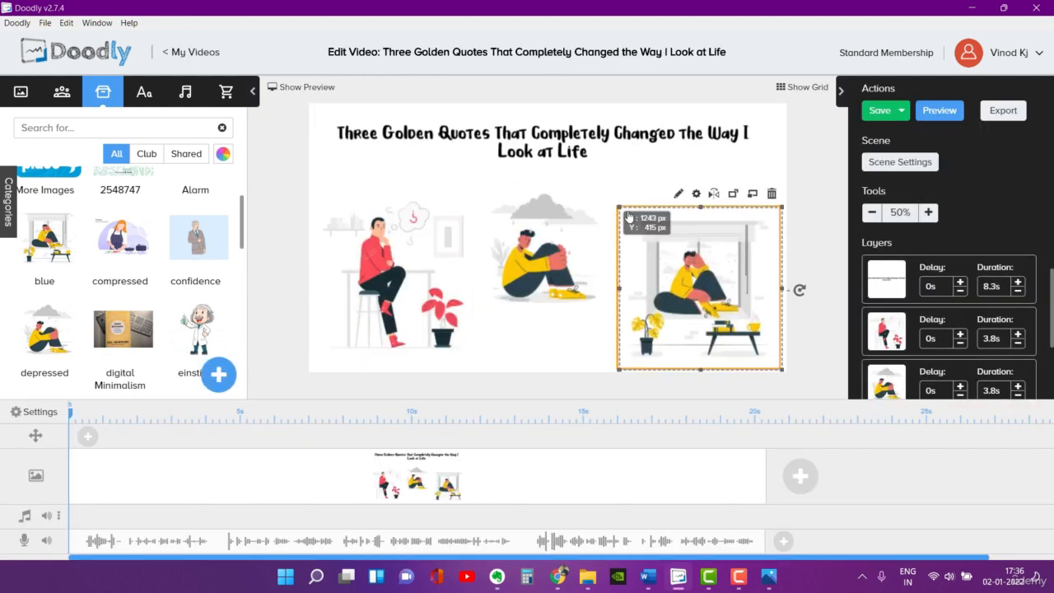
pyautogui.click(680, 194)
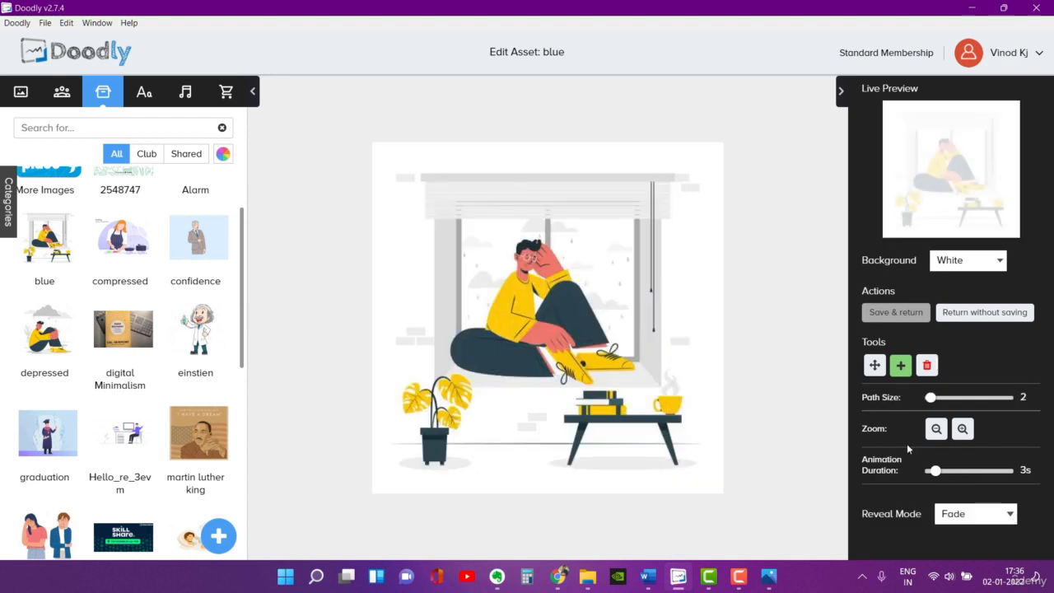
pyautogui.click(977, 512)
pyautogui.click(955, 530)
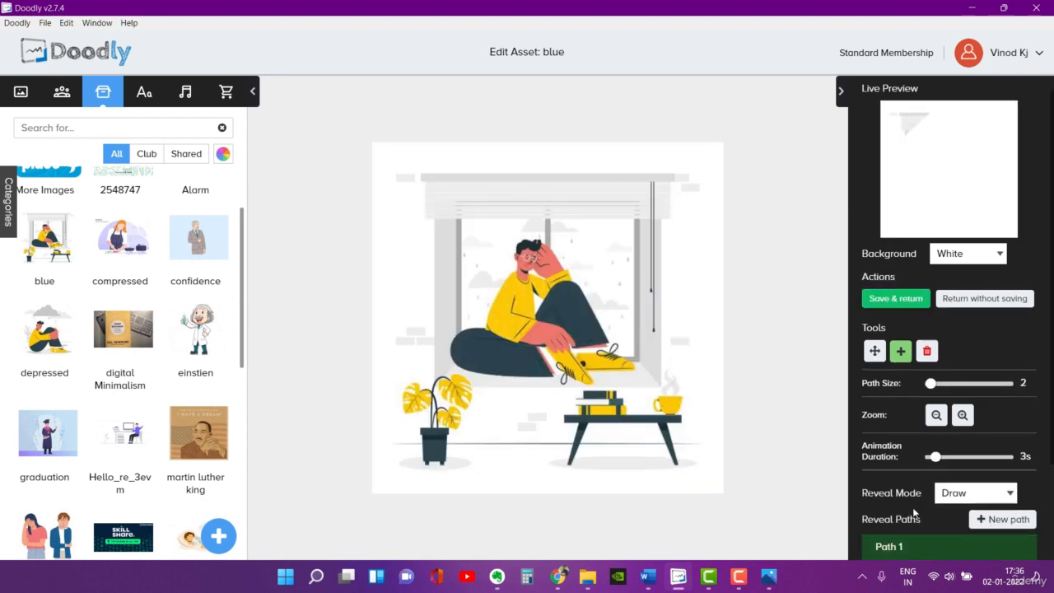
pyautogui.click(891, 302)
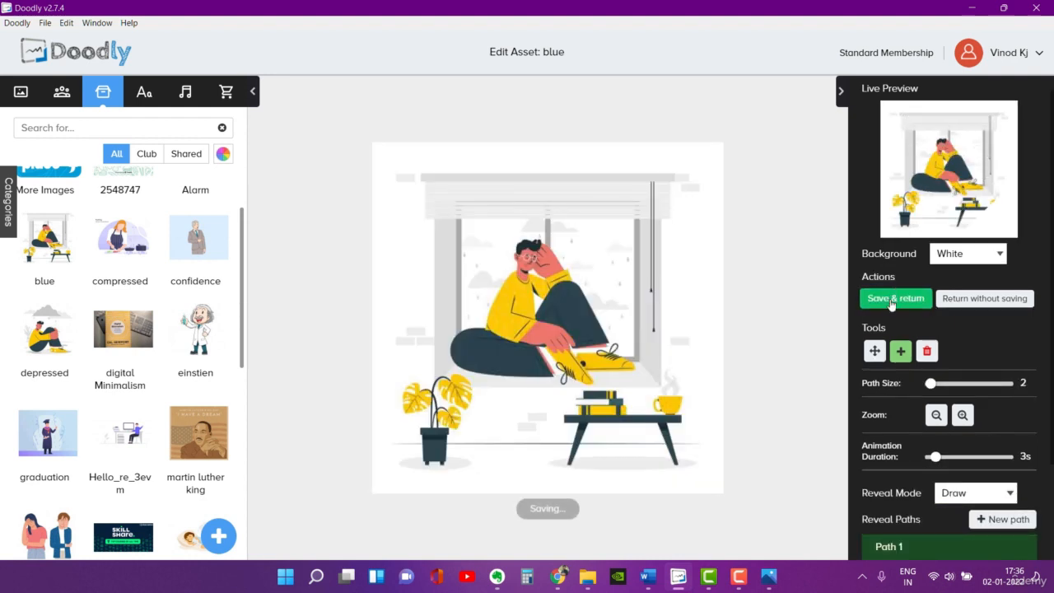
# Step: Save the video and play the scene's preview to check the drawn images
pyautogui.click(880, 115)
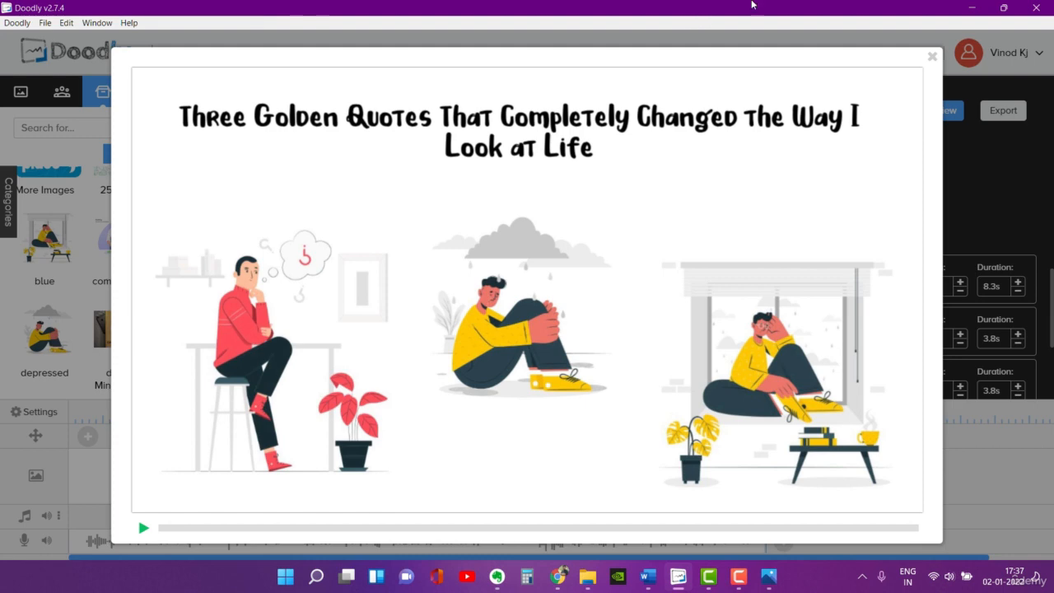
pyautogui.click(932, 58)
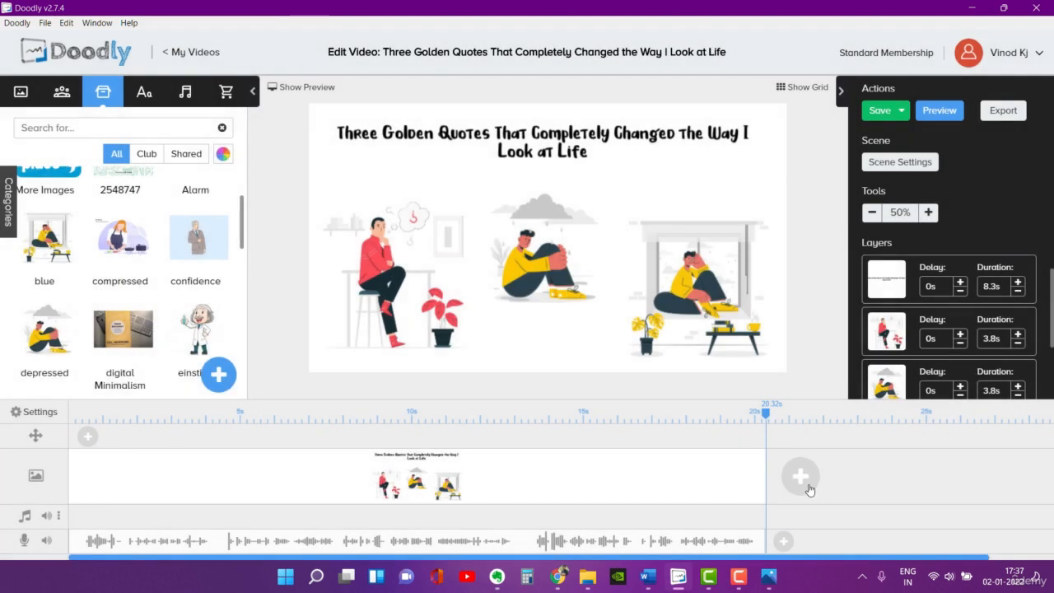
# Step: Move the timeline playhead back to 16.44 s and save the video
pyautogui.moveTo(770, 416); pyautogui.dragTo(723, 416)
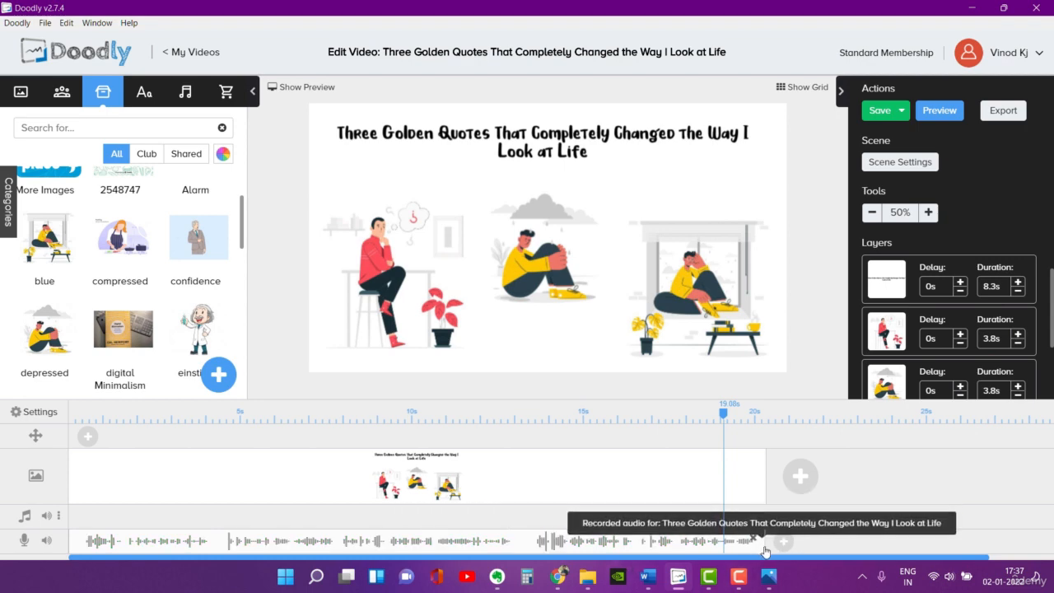
pyautogui.moveTo(725, 420); pyautogui.dragTo(632, 418)
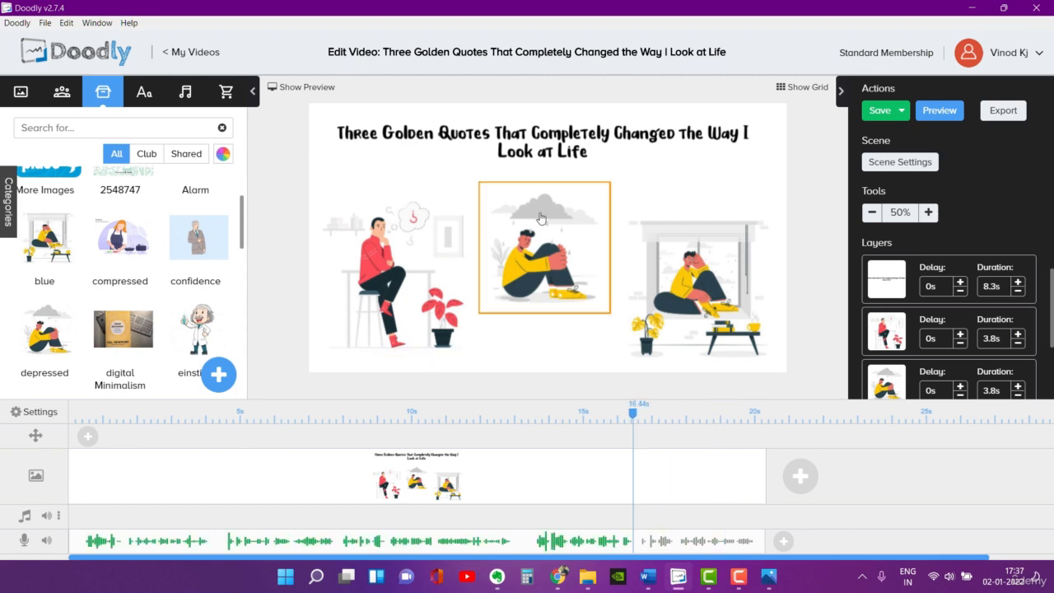
pyautogui.click(880, 112)
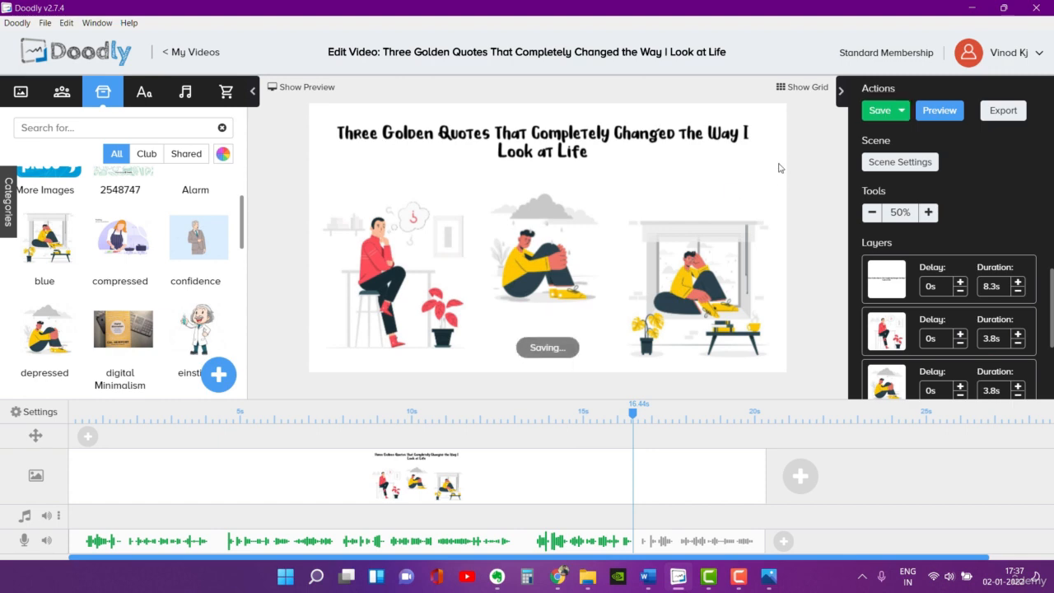
# Step: Switch to the script in Word, read the Quote #1 and Quote #2 sections, and return to Doodly
pyautogui.click(769, 576)
pyautogui.click(973, 8)
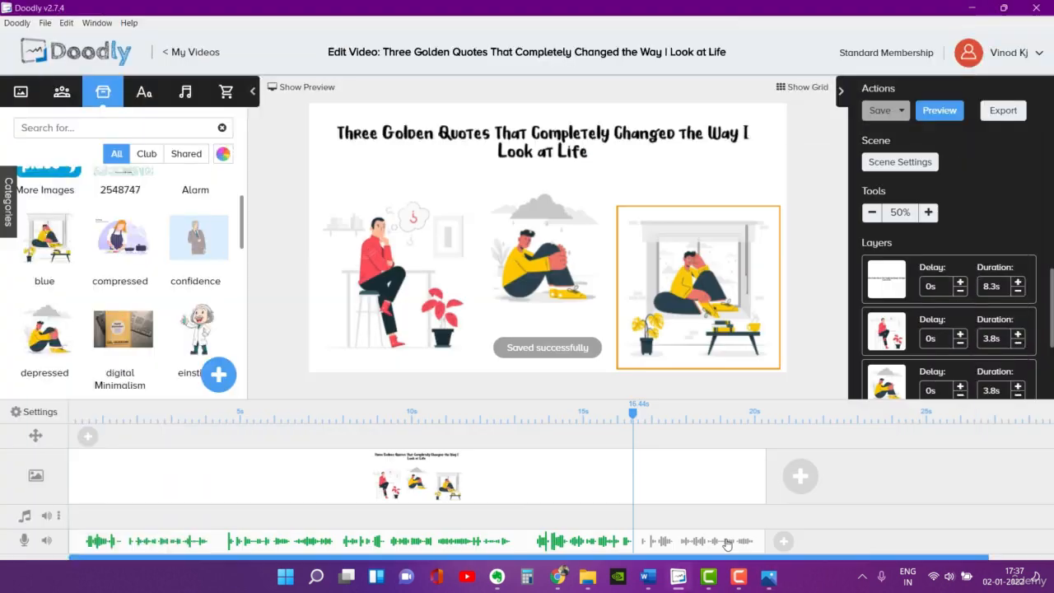
pyautogui.click(647, 576)
pyautogui.scroll(3, 514, 252)
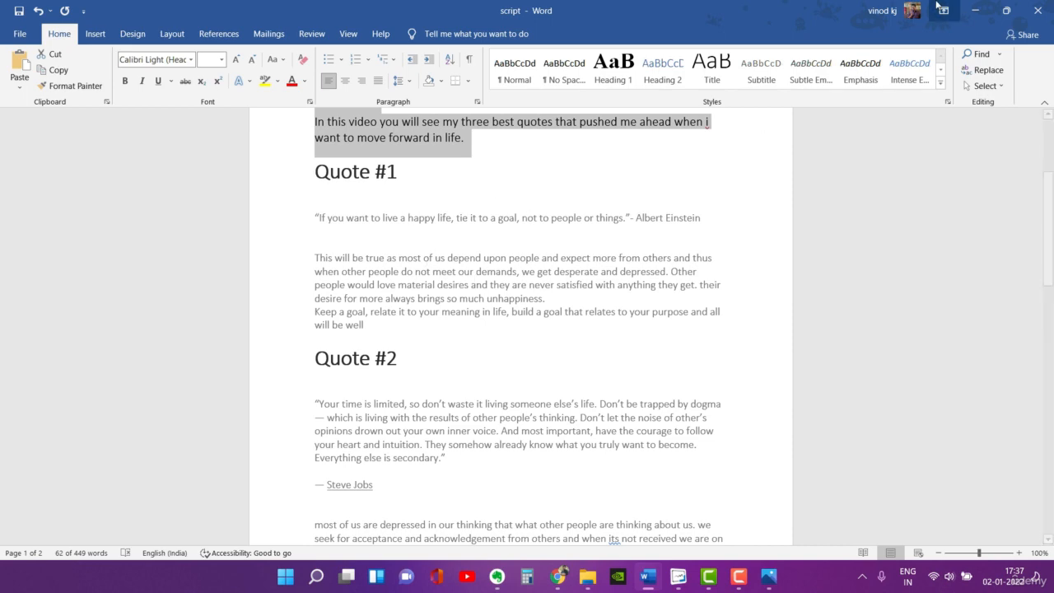
pyautogui.click(973, 10)
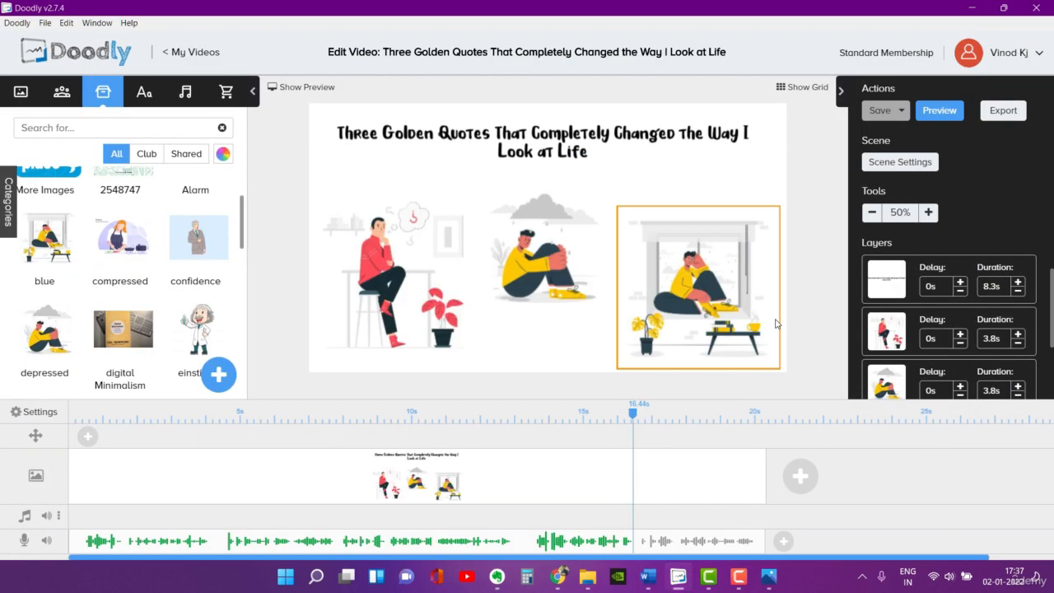